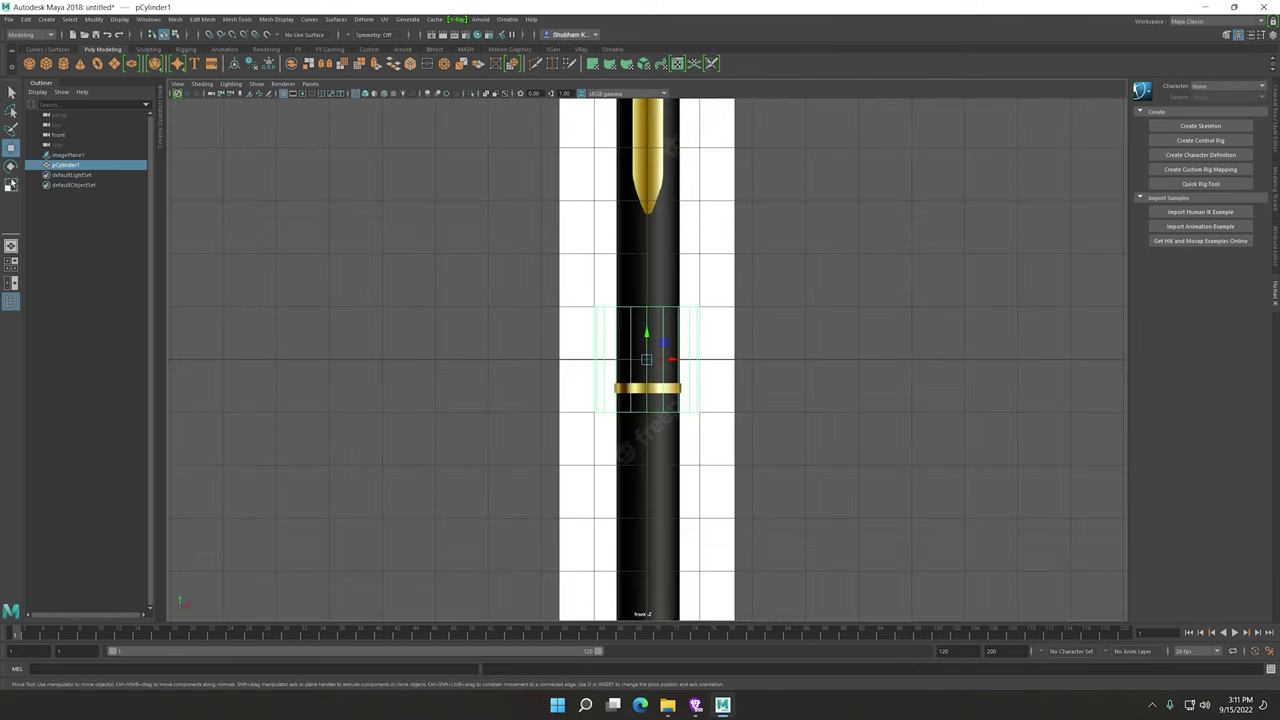
# Widen pCylinder1 in X to match the pen barrel in the reference.
pyautogui.moveTo(666, 355); pyautogui.dragTo(780, 363)
pyautogui.press('w')
pyautogui.scroll(1, 722, 355)
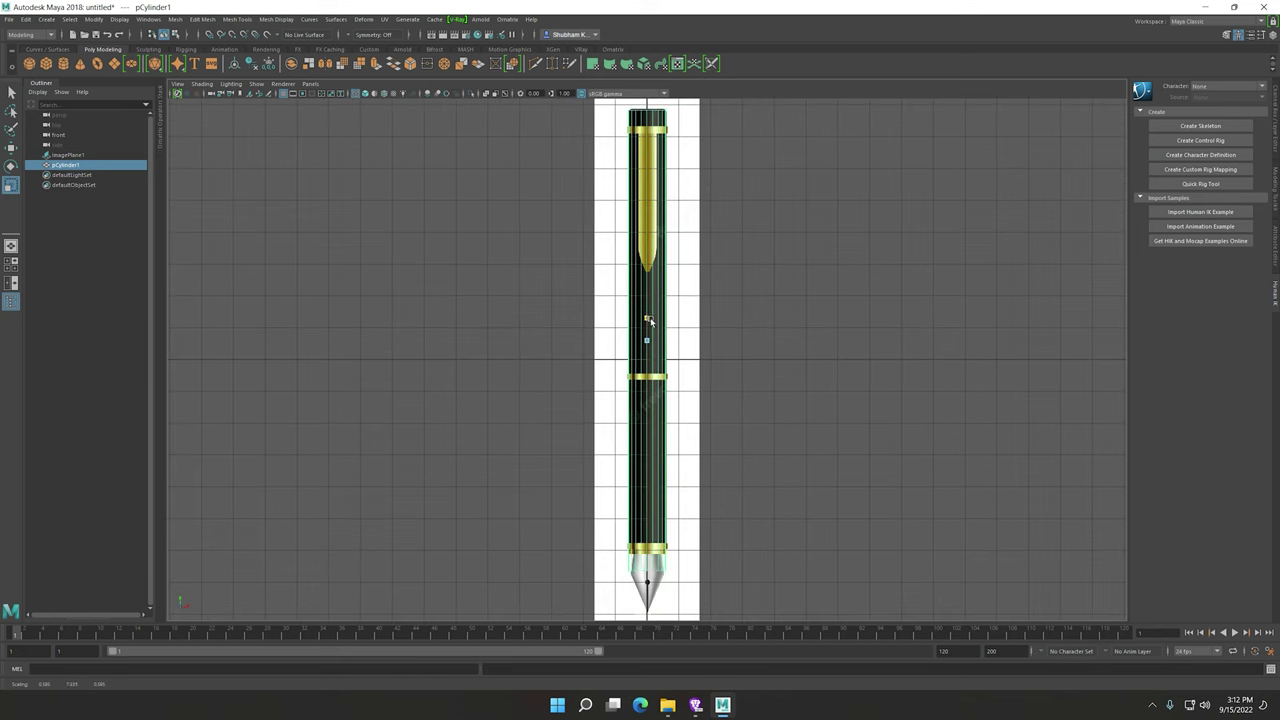
pyautogui.press('space')
pyautogui.press('space')
pyautogui.press('space')
pyautogui.scroll(-1, 530, 247)
# Create a second polygon cylinder and scale it to the gold nib ring.
pyautogui.click(63, 63)
pyautogui.scroll(3, 627, 425)
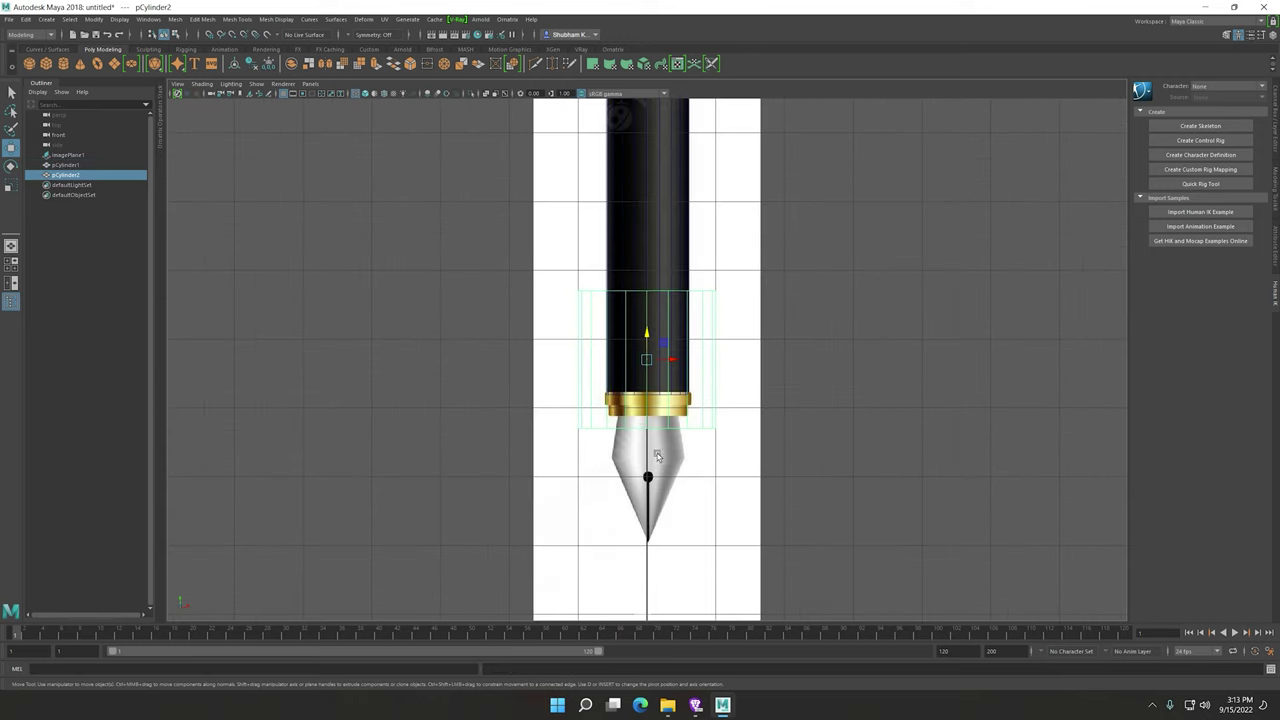
pyautogui.scroll(1, 627, 425)
pyautogui.press('r')
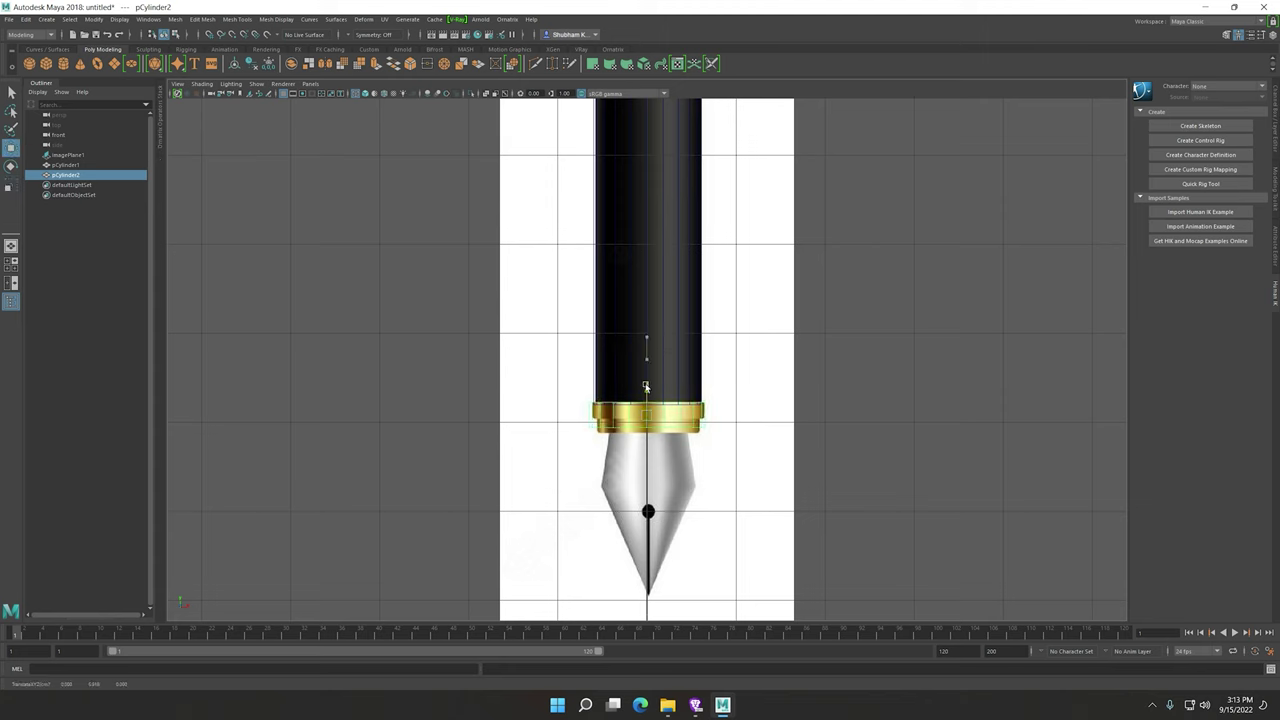
pyautogui.scroll(-5, 646, 387)
pyautogui.press('space')
pyautogui.press('space')
pyautogui.hotkey('ctrl', 'z')
pyautogui.press('space')
# Insert an edge loop on the barrel with Mesh Tools > Insert Edge Loop.
pyautogui.click(237, 19)
pyautogui.click(265, 108)
pyautogui.scroll(5, 646, 280)
pyautogui.scroll(-5, 646, 280)
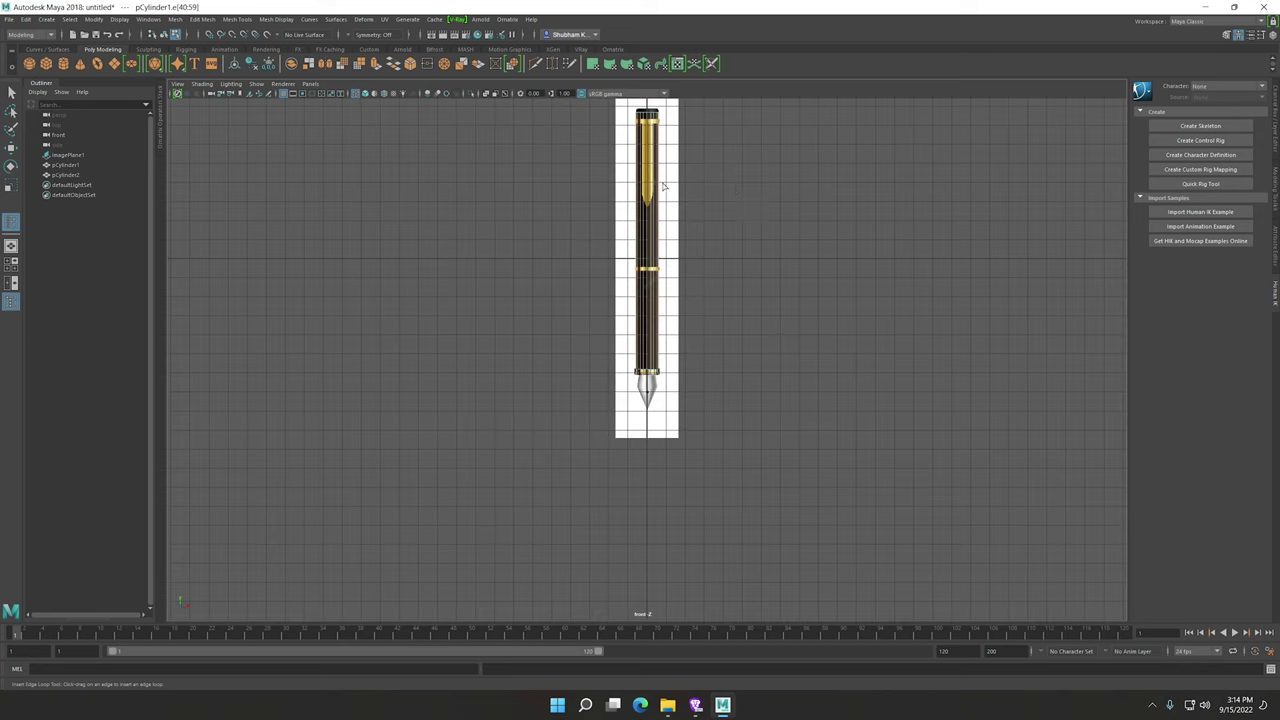
pyautogui.click(11, 147)
# Frame the barrel's top edge loop at the gold ring in textured display.
pyautogui.press('f')
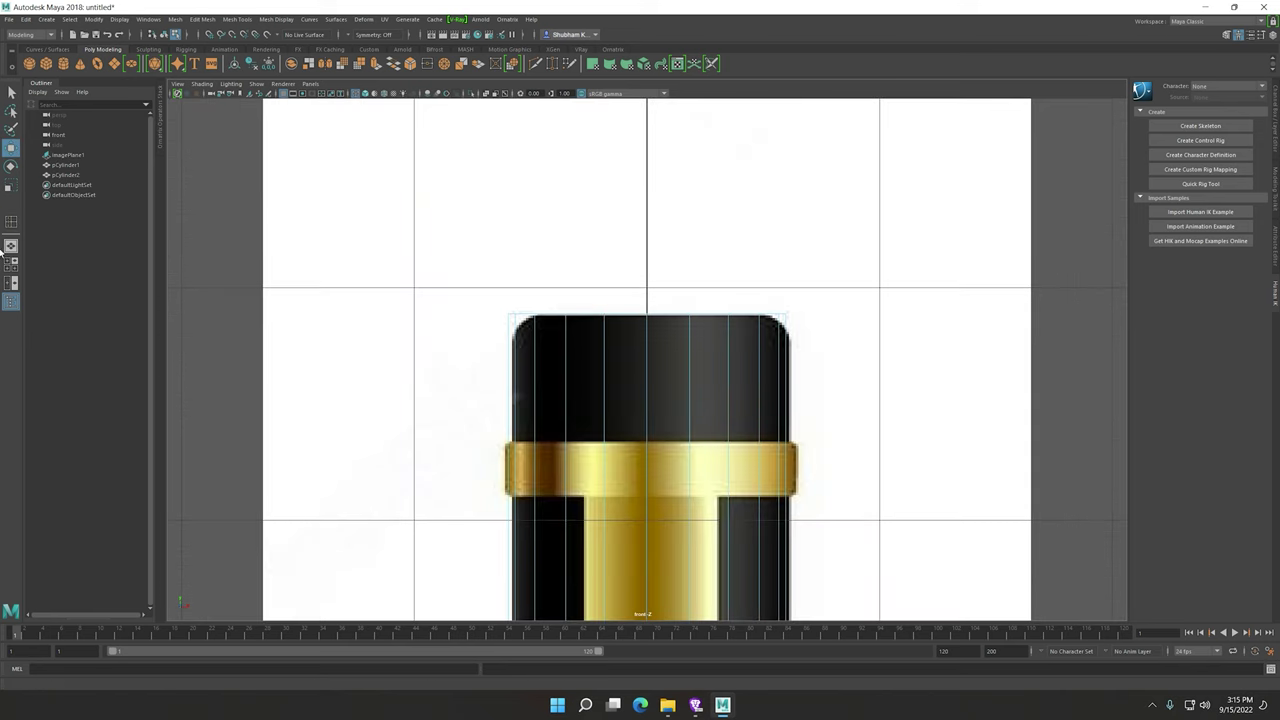
pyautogui.scroll(-10, 920, 266)
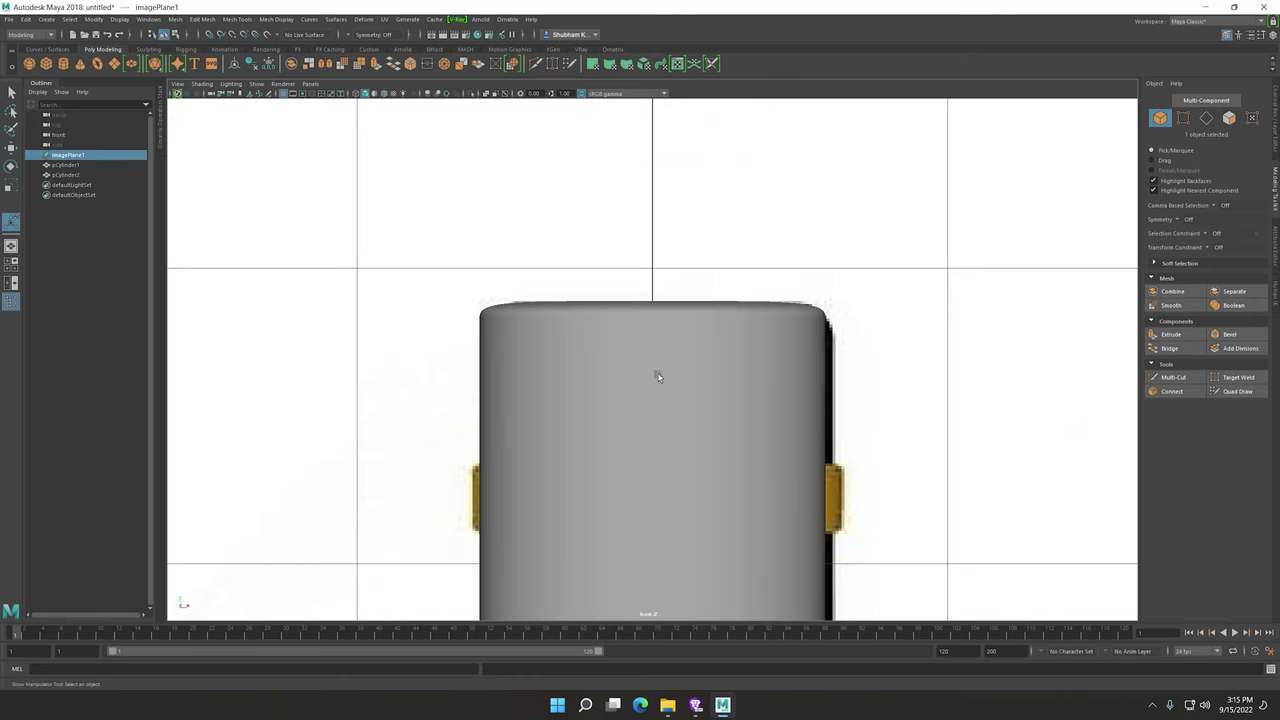
pyautogui.moveTo(657, 371)
pyautogui.keyDown('alt'); pyautogui.mouseDown()
pyautogui.moveTo(806, 250)
pyautogui.moveTo(720, 517)
pyautogui.mouseUp(); pyautogui.keyUp('alt')
pyautogui.press('space')
pyautogui.press('space')
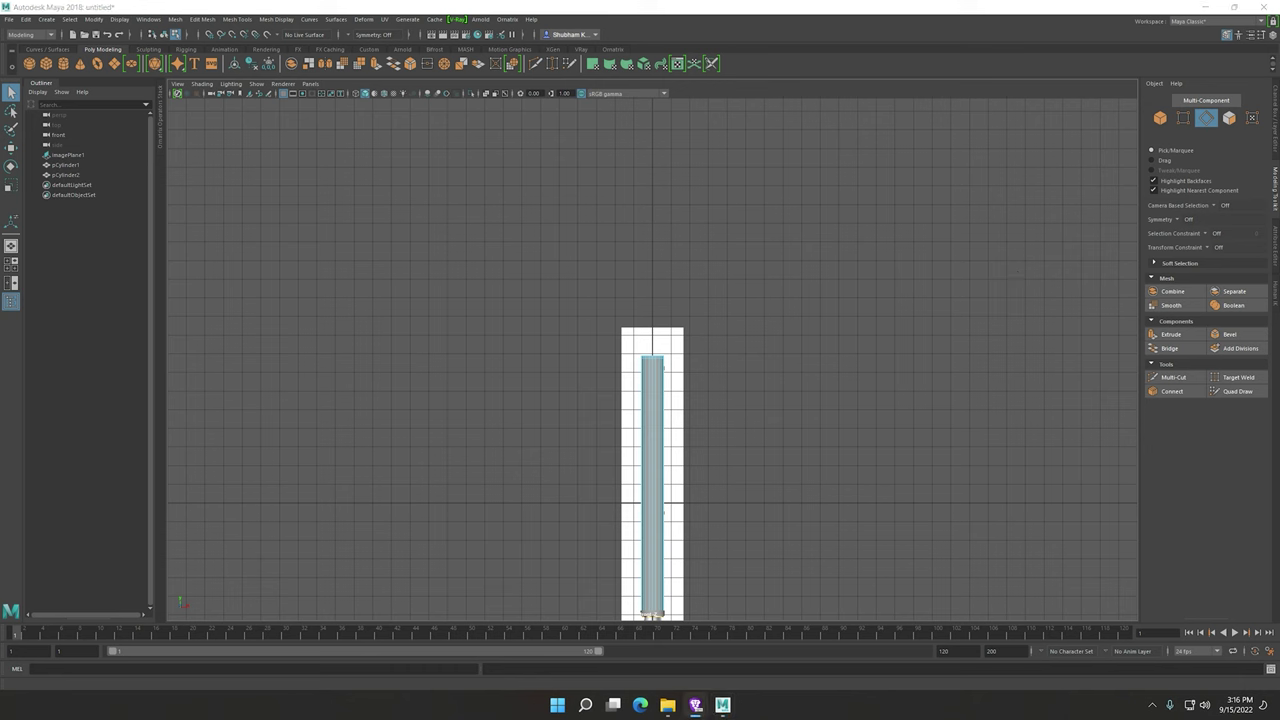
pyautogui.click(175, 19)
pyautogui.click(253, 98)
pyautogui.press('6')
pyautogui.press('w')
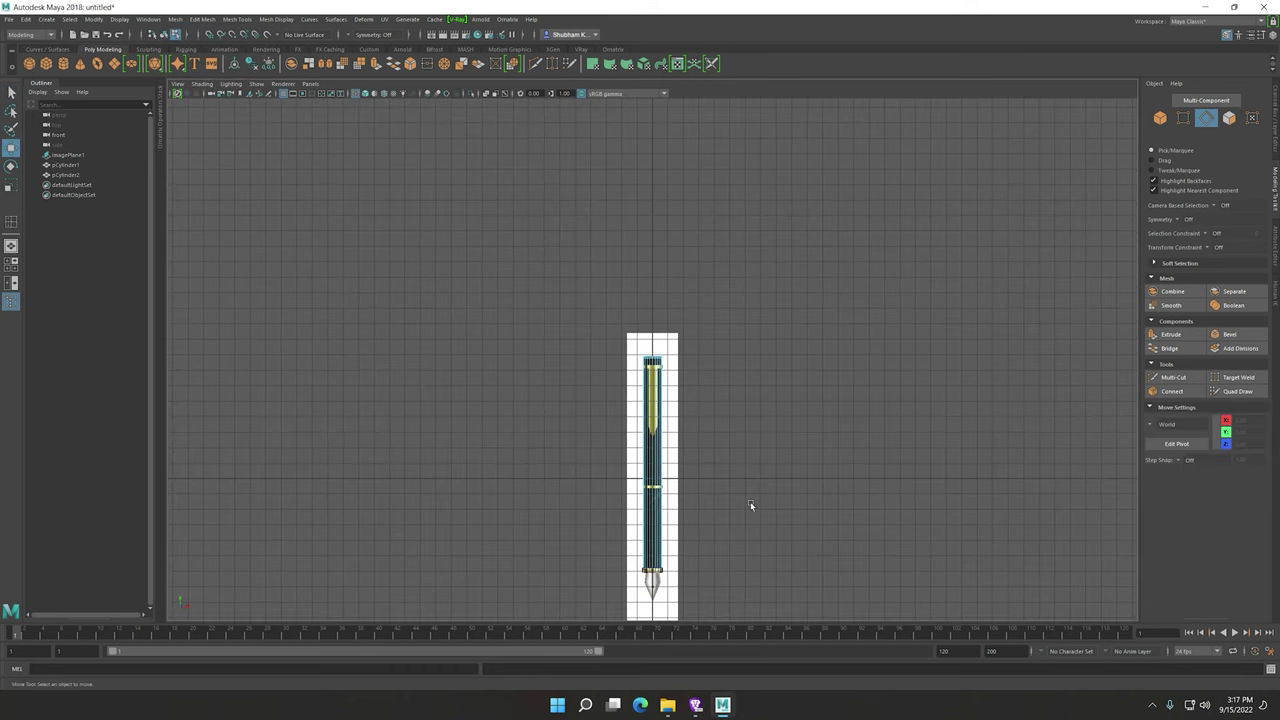
pyautogui.press('f')
# Convert the edge loop to faces, extrude them outward and scale the band.
pyautogui.hotkey('ctrl', 'F11')
pyautogui.hotkey('ctrl', 'e')
pyautogui.press('r')
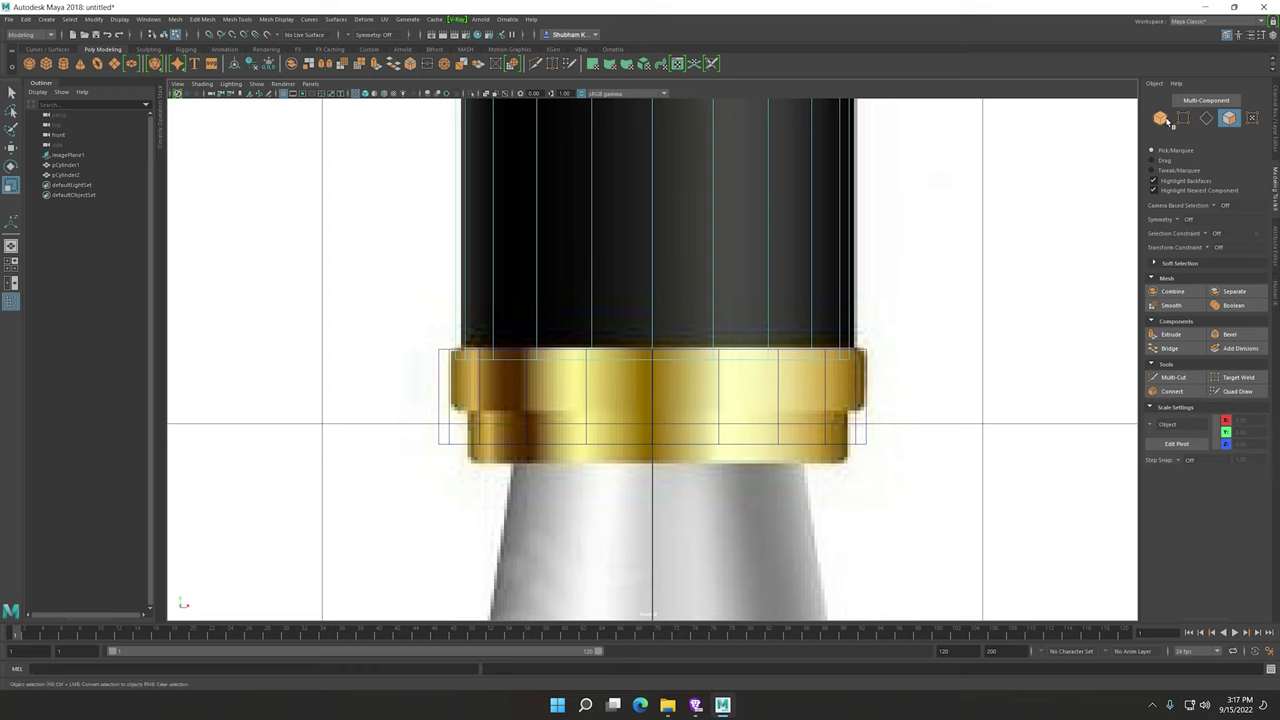
pyautogui.hotkey('ctrl', 'F10')
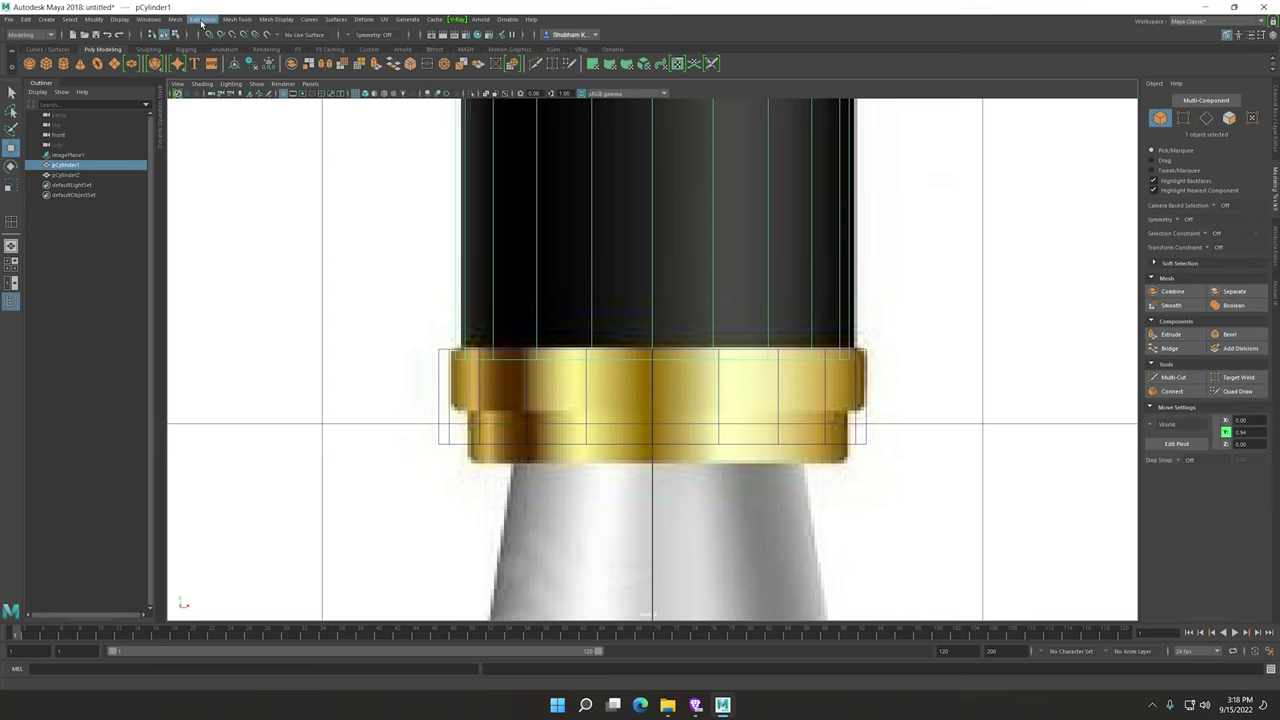
pyautogui.click(1023, 337)
# Select the ring cylinder's 40 faces in isolation and extrude them into a lip.
pyautogui.press('t')
pyautogui.press('F11')
pyautogui.moveTo(440, 340); pyautogui.dragTo(865, 445)
pyautogui.press('space')
pyautogui.press('f')
pyautogui.hotkey('ctrl', '1')
pyautogui.hotkey('ctrl', 'e')
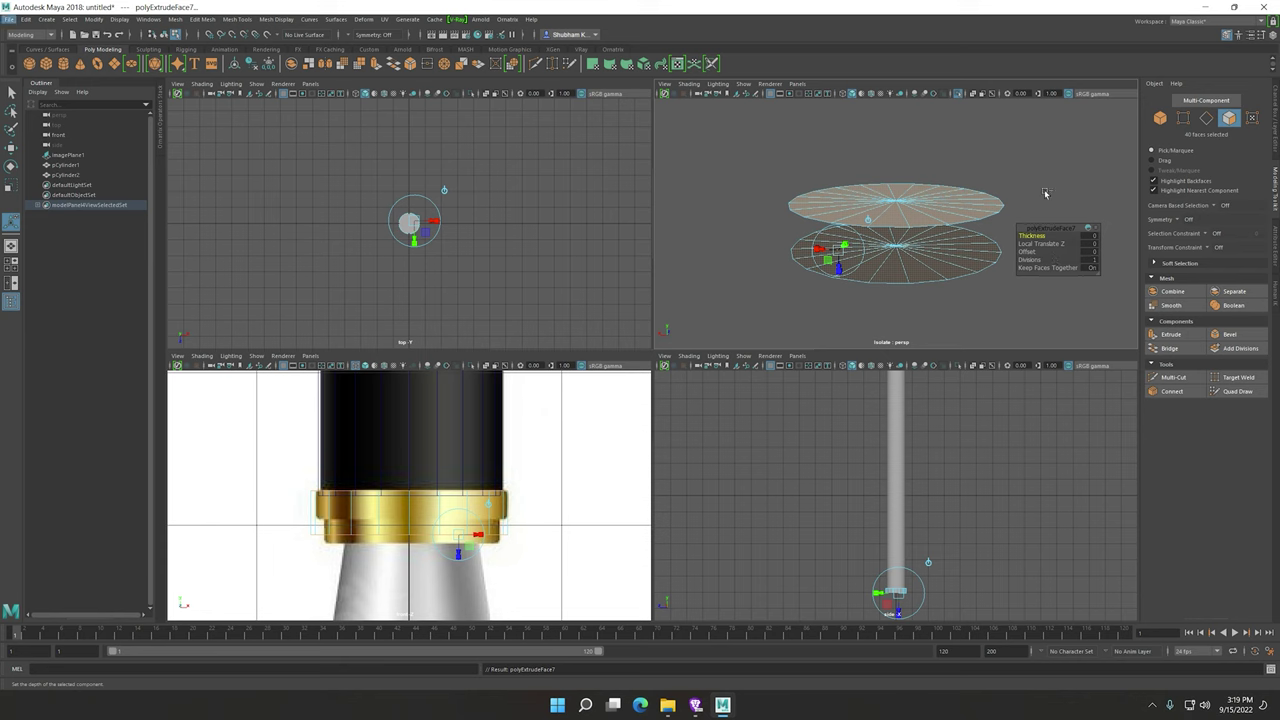
pyautogui.hotkey('ctrl', '1')
pyautogui.press('F10')
# Insert an edge loop on the ring and select the band's cap faces.
pyautogui.click(237, 19)
pyautogui.click(265, 80)
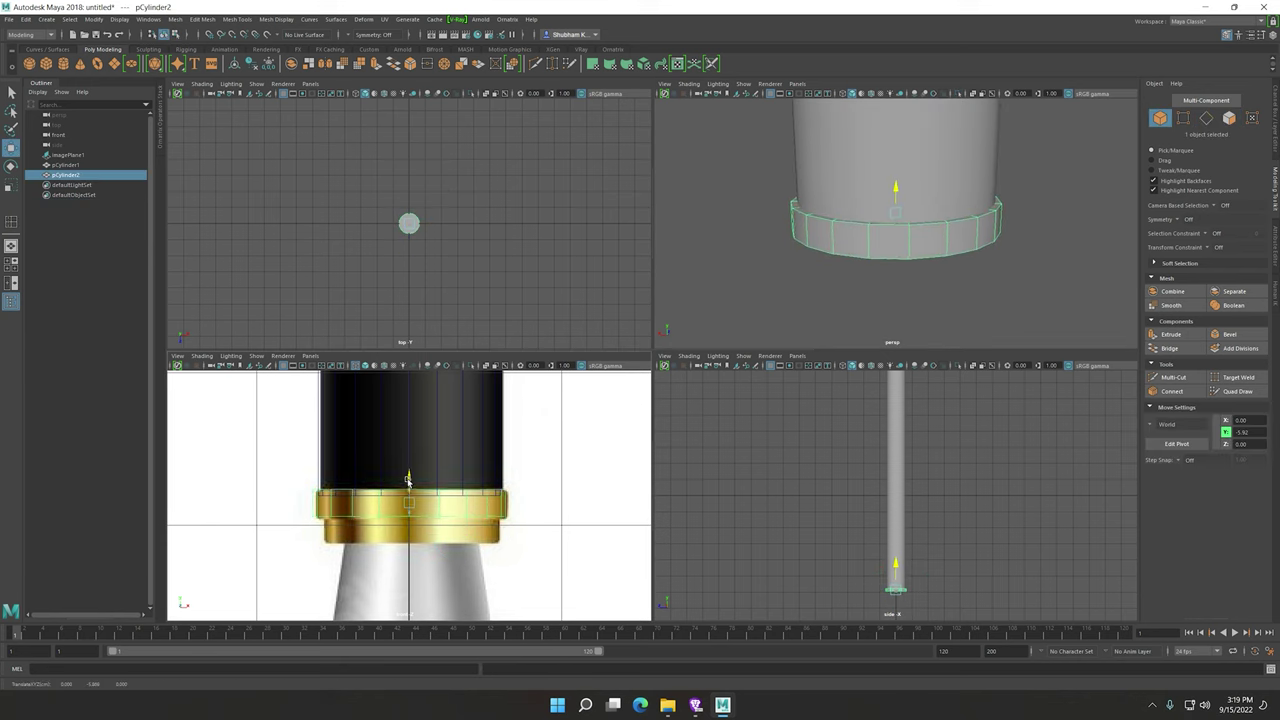
pyautogui.moveTo(408, 480); pyautogui.dragTo(519, 487)
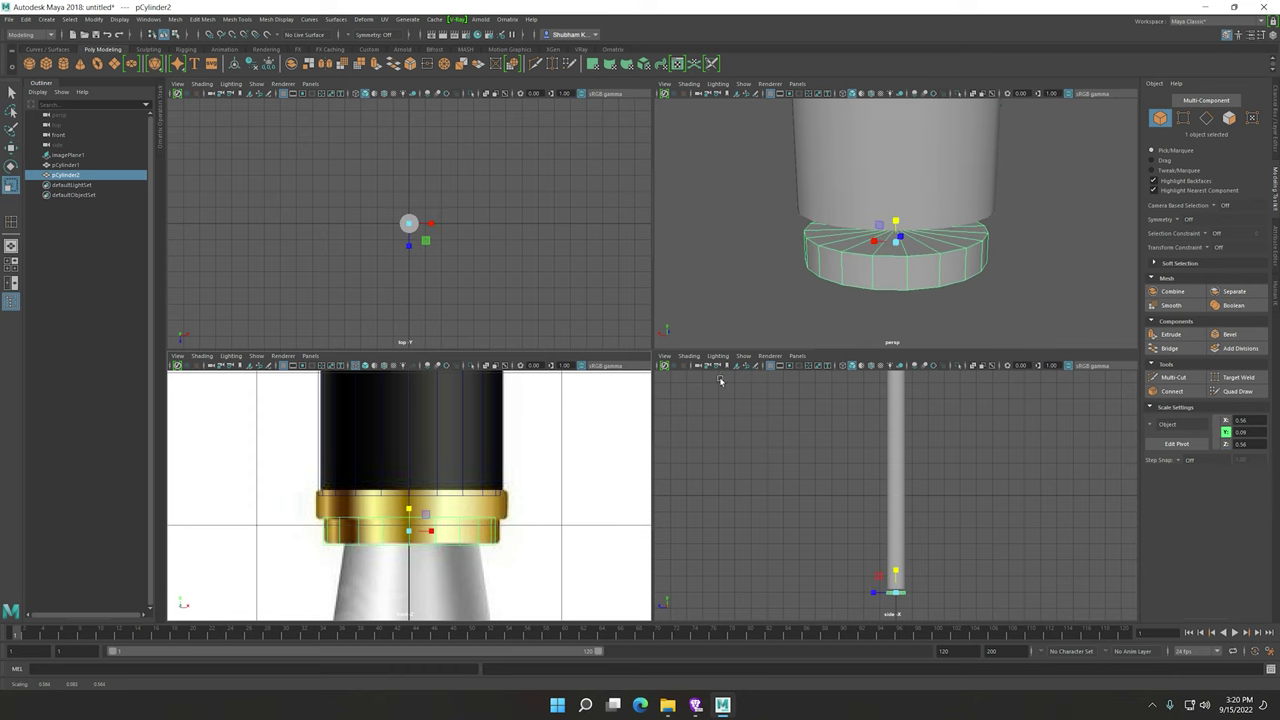
pyautogui.press('space')
pyautogui.press('space')
pyautogui.hotkey('ctrl', 'z')
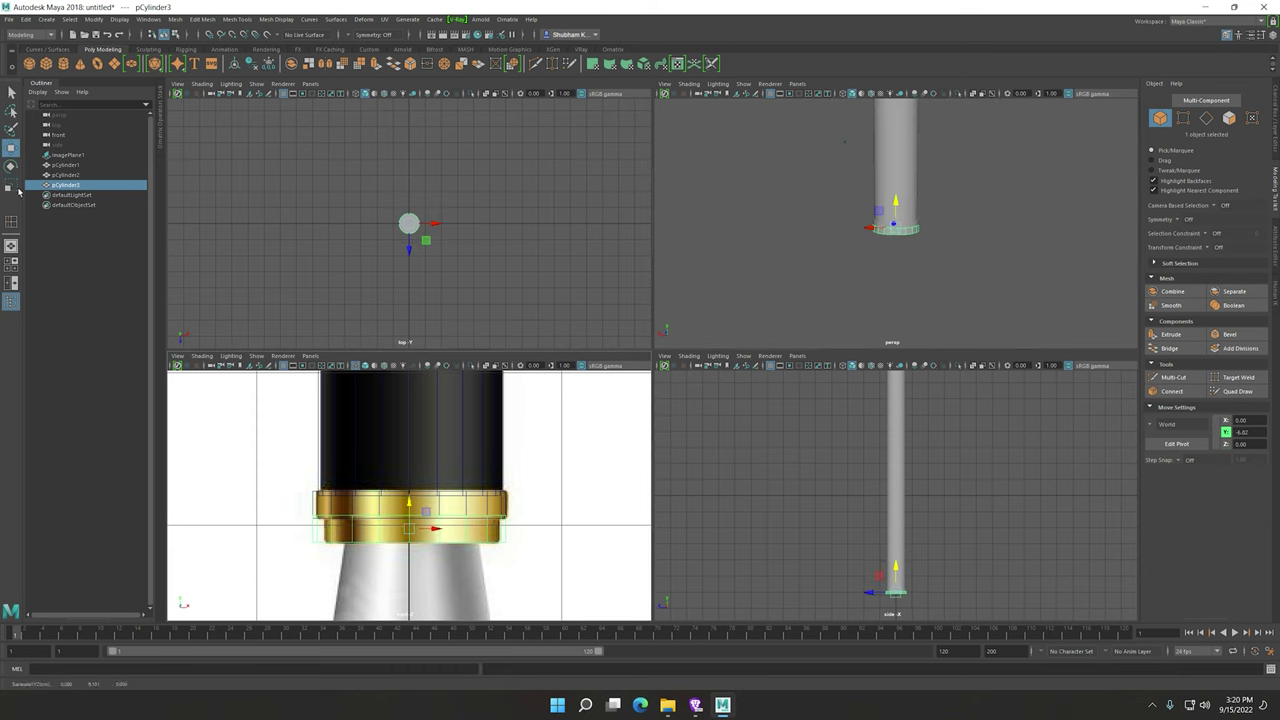
# Scale the new band cylinder onto the gold band near the pen's top.
pyautogui.scroll(3, 957, 251)
pyautogui.scroll(-5, 957, 251)
pyautogui.scroll(-5, 409, 470)
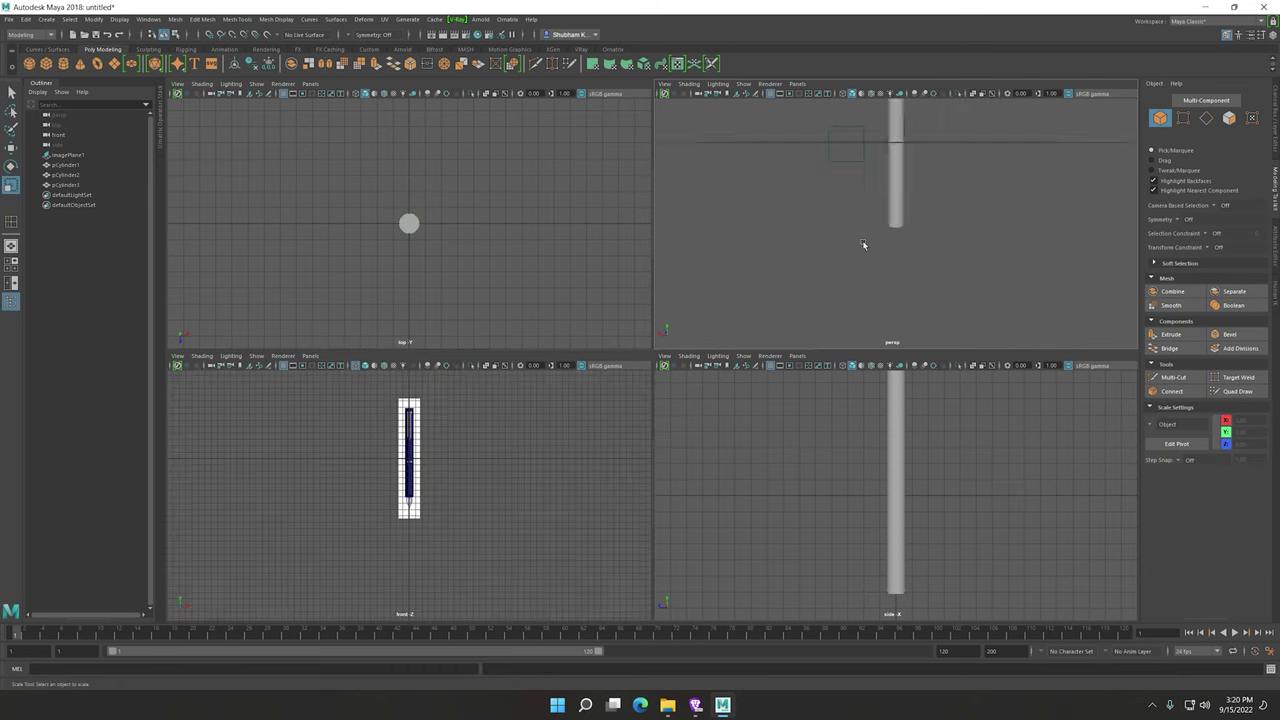
pyautogui.click(893, 200)
pyautogui.scroll(3, 409, 460)
pyautogui.click(514, 434)
pyautogui.scroll(-3, 508, 458)
pyautogui.scroll(4, 508, 458)
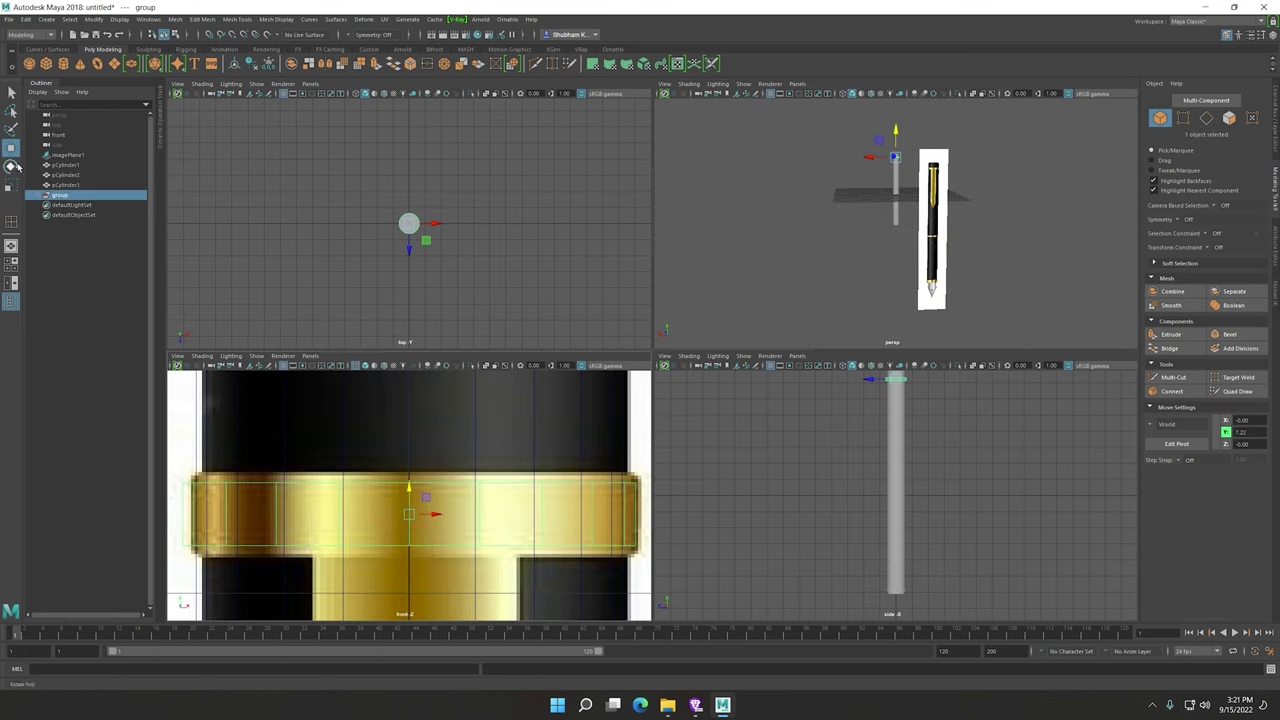
pyautogui.press('r')
pyautogui.scroll(-5, 500, 490)
pyautogui.scroll(4, 418, 527)
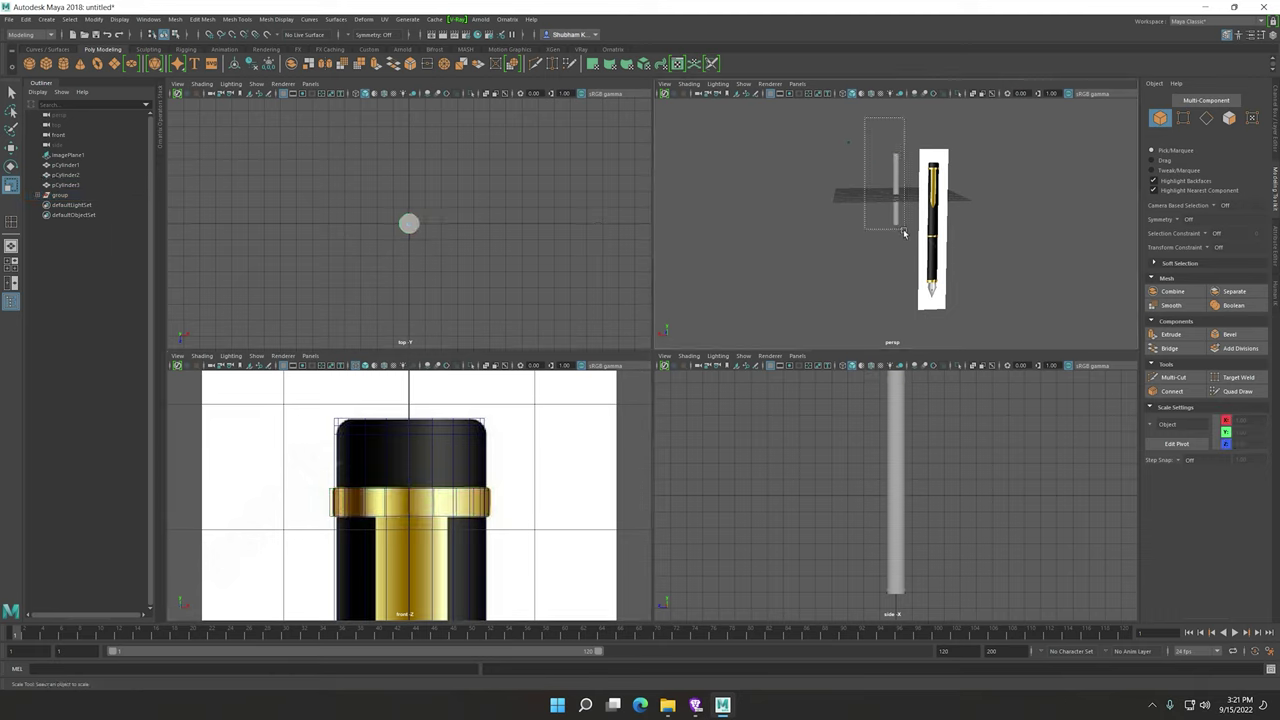
pyautogui.press('space')
pyautogui.keyDown('alt'); pyautogui.moveTo(975, 392); pyautogui.dragTo(771, 277); pyautogui.keyUp('alt')
# Select the barrel cylinder pCylinder1 and isolate it in the perspective view.
pyautogui.click(757, 461)
pyautogui.scroll(-2, 720, 494)
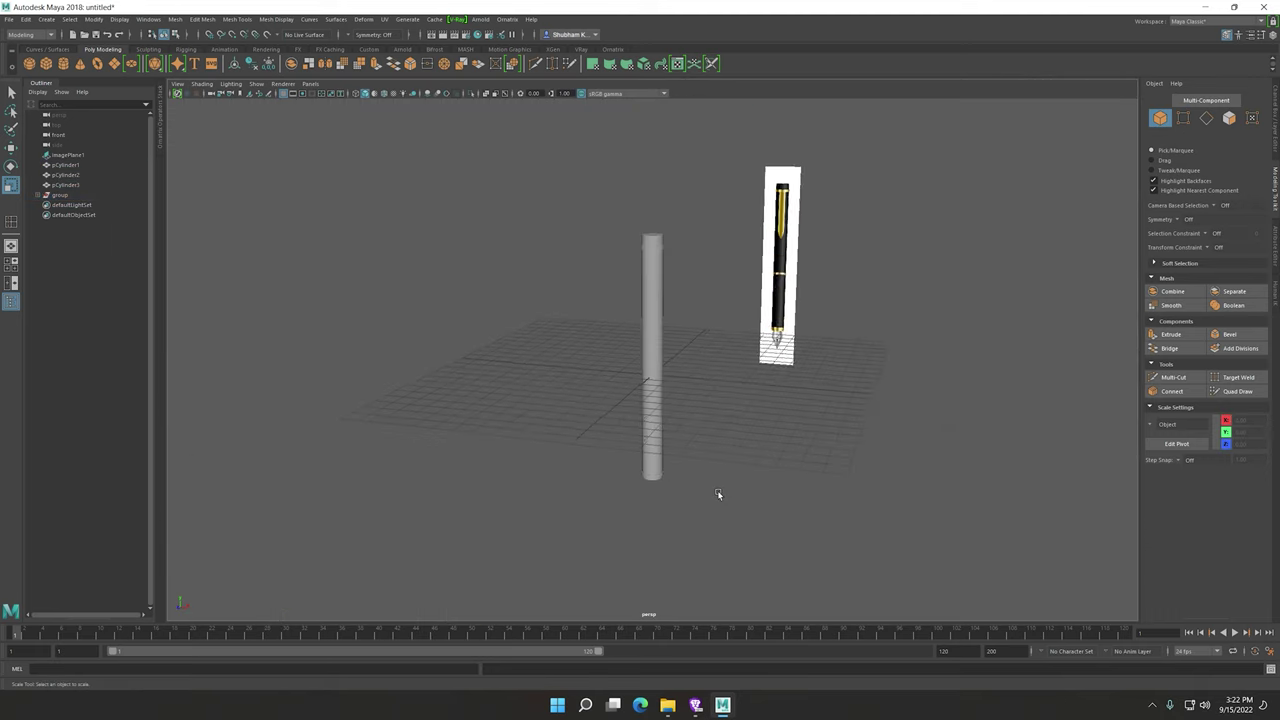
pyautogui.press('space')
pyautogui.press('space')
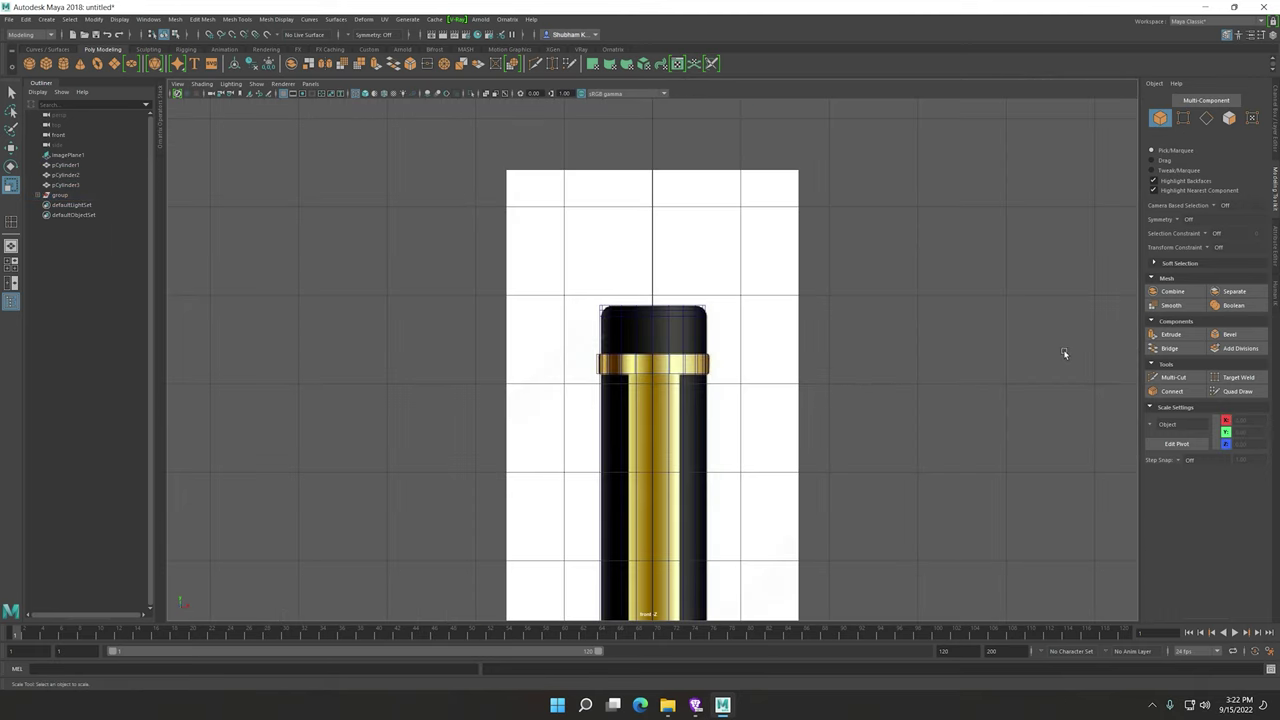
pyautogui.scroll(-4, 652, 485)
pyautogui.scroll(3, 652, 485)
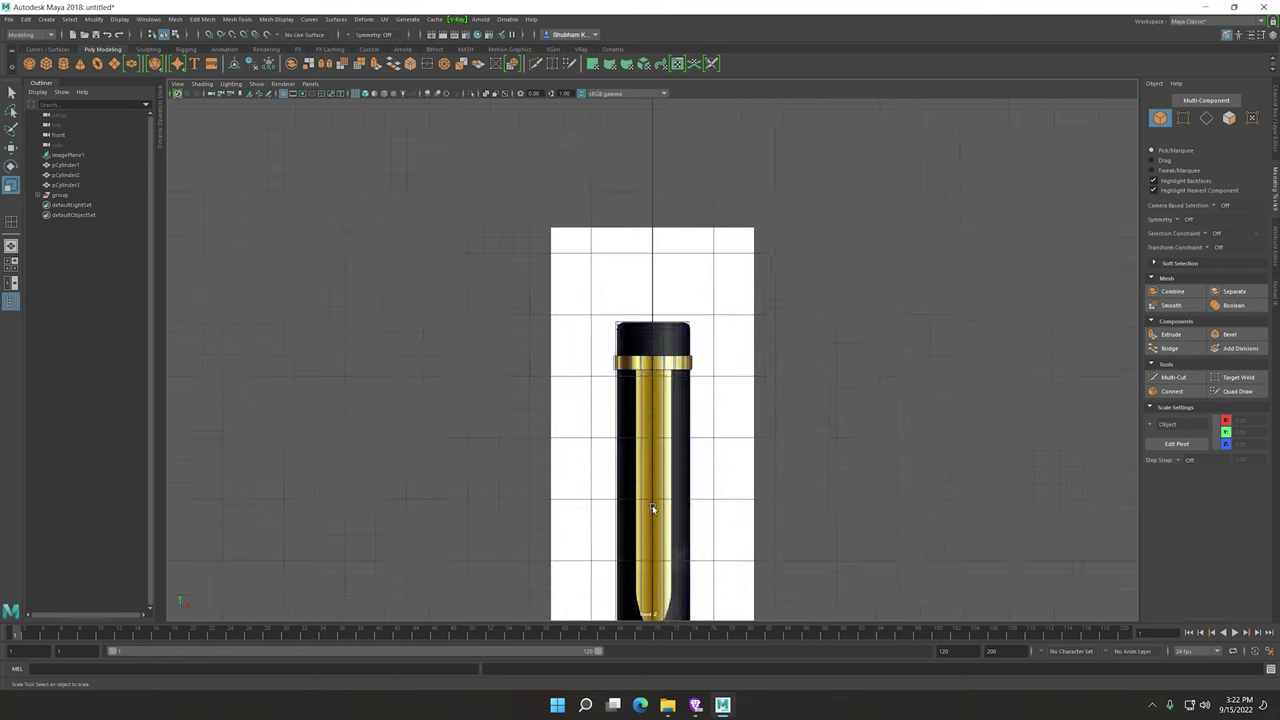
pyautogui.press('space')
pyautogui.press('space')
pyautogui.click(652, 300)
pyautogui.hotkey('ctrl', '1')
# Move and scale the long cylinder to fit the nib in the front reference.
pyautogui.press('f')
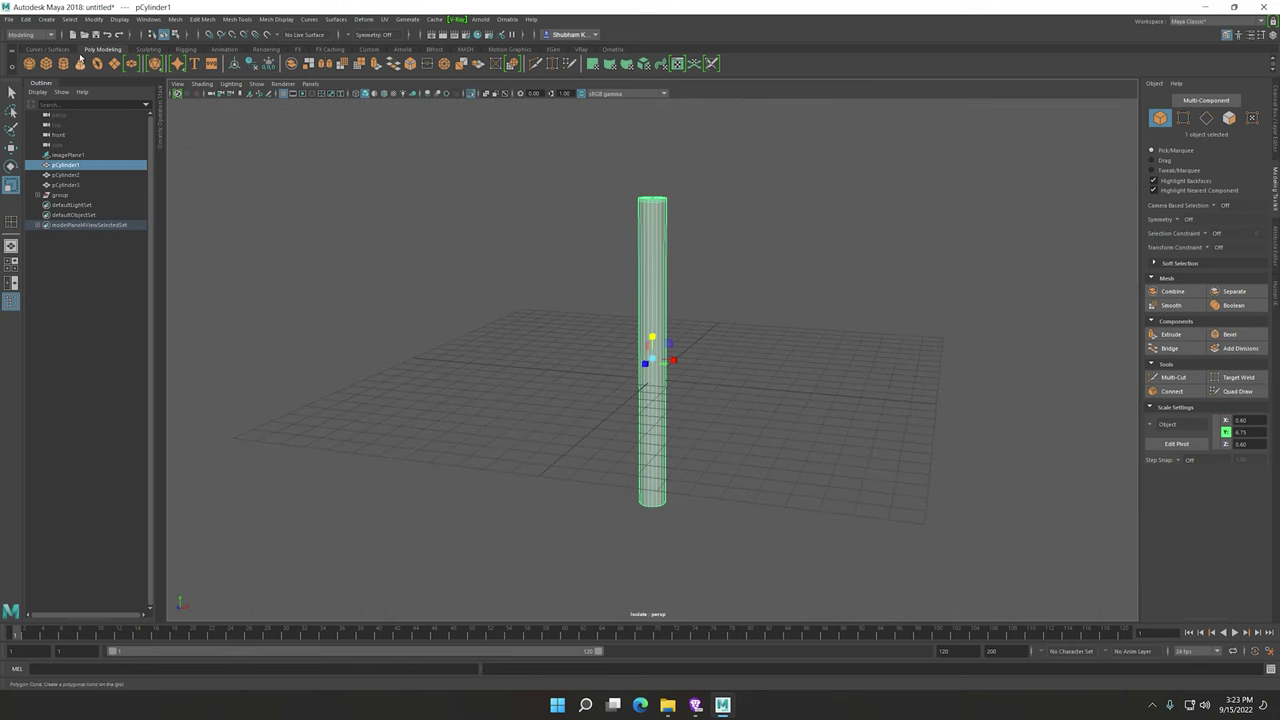
pyautogui.press('w')
pyautogui.moveTo(269, 285)
pyautogui.keyDown('alt'); pyautogui.mouseDown()
pyautogui.moveTo(475, 98)
pyautogui.moveTo(331, 117)
pyautogui.moveTo(492, 241)
pyautogui.mouseUp(); pyautogui.keyUp('alt')
pyautogui.press('6')
pyautogui.scroll(-3, 808, 440)
pyautogui.press('4')
pyautogui.scroll(2, 760, 380)
pyautogui.scroll(-4, 743, 343)
pyautogui.press('space')
pyautogui.scroll(3, 878, 325)
pyautogui.scroll(-4, 780, 449)
pyautogui.press('r')
pyautogui.scroll(-1, 657, 462)
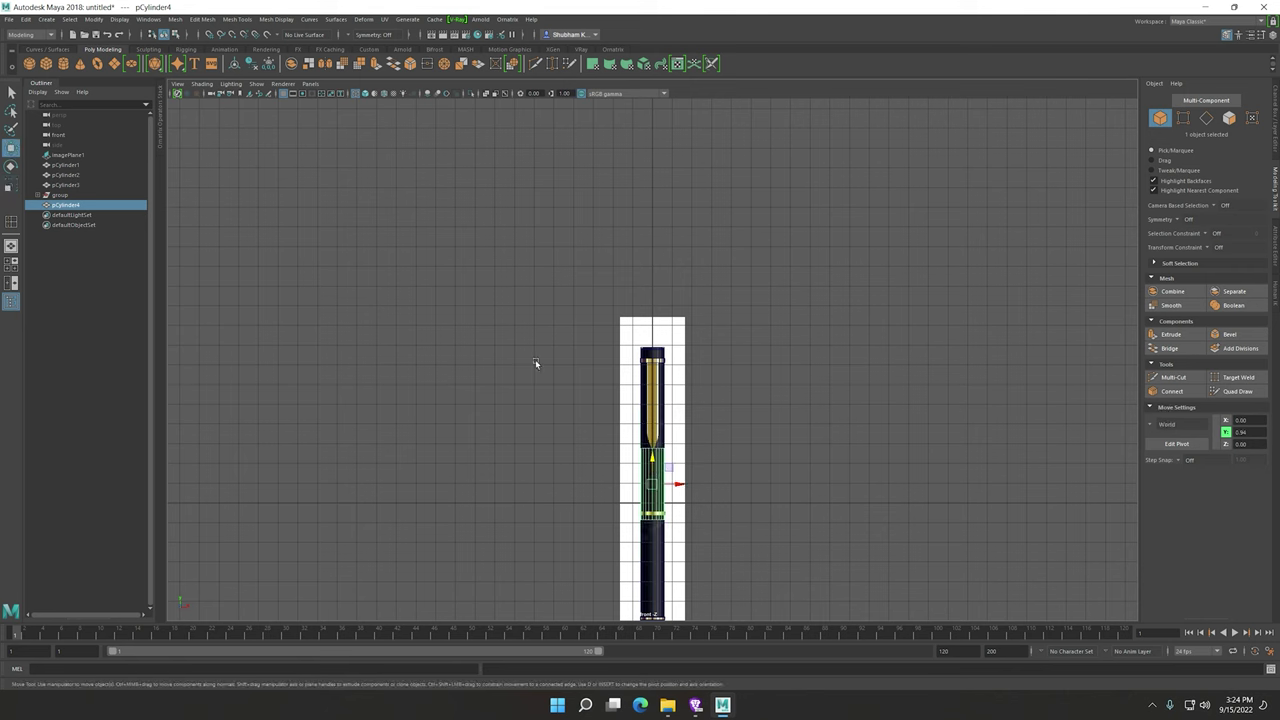
# Isolate the cylinder and check its 12 top faces from the side and perspective.
pyautogui.press('space')
pyautogui.hotkey('ctrl', '1')
pyautogui.press('space')
pyautogui.press('r')
pyautogui.moveTo(651, 401); pyautogui.dragTo(650, 402)
pyautogui.press('space')
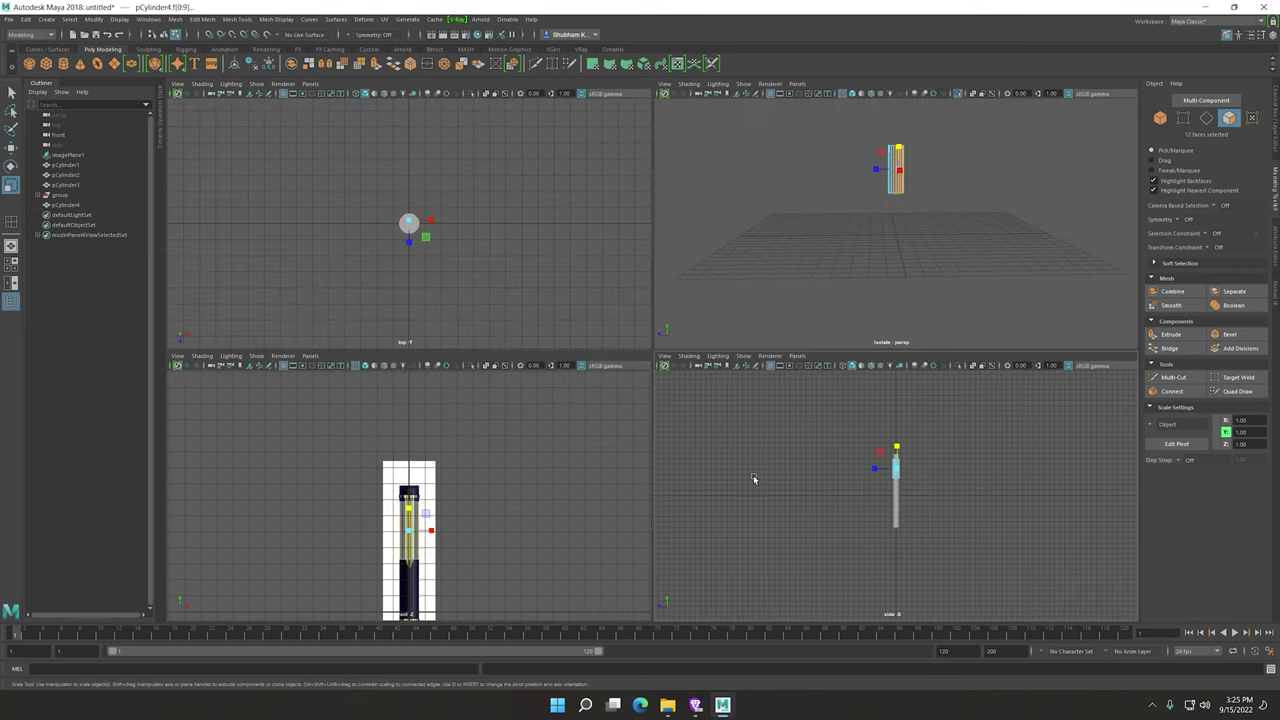
pyautogui.press('space')
pyautogui.moveTo(678, 202)
pyautogui.keyDown('alt'); pyautogui.mouseDown()
pyautogui.moveTo(853, 212)
pyautogui.moveTo(776, 248)
pyautogui.moveTo(811, 248)
pyautogui.mouseUp(); pyautogui.keyUp('alt')
pyautogui.click(811, 248)
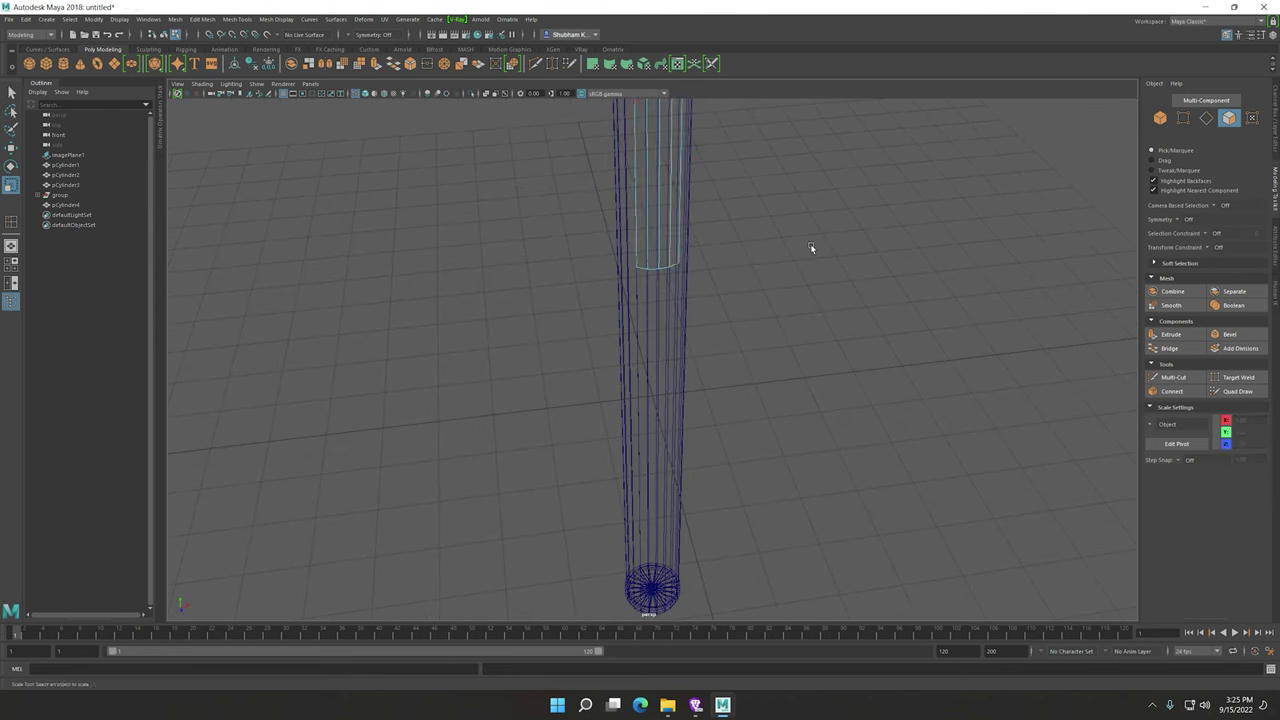
pyautogui.hotkey('ctrl', 'z')
pyautogui.press('space')
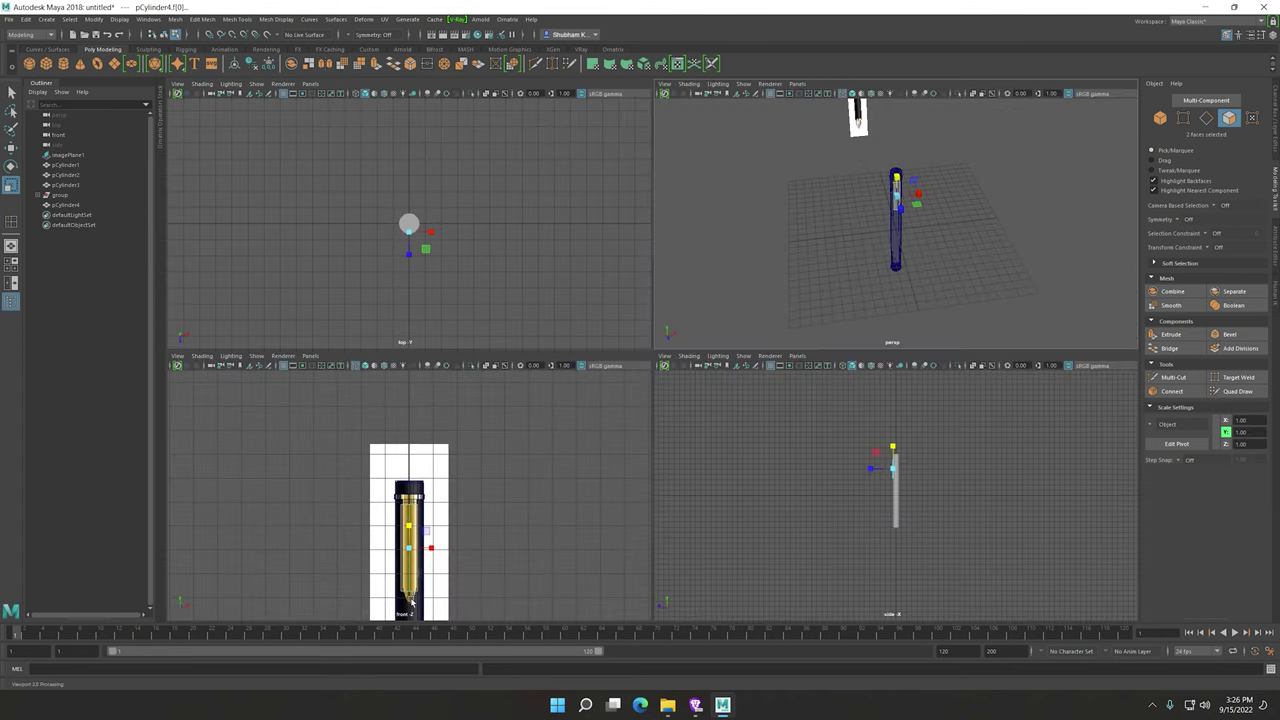
# Move the two tip vertices together so the lower end tapers to a point.
pyautogui.scroll(3, 410, 600)
pyautogui.press('space')
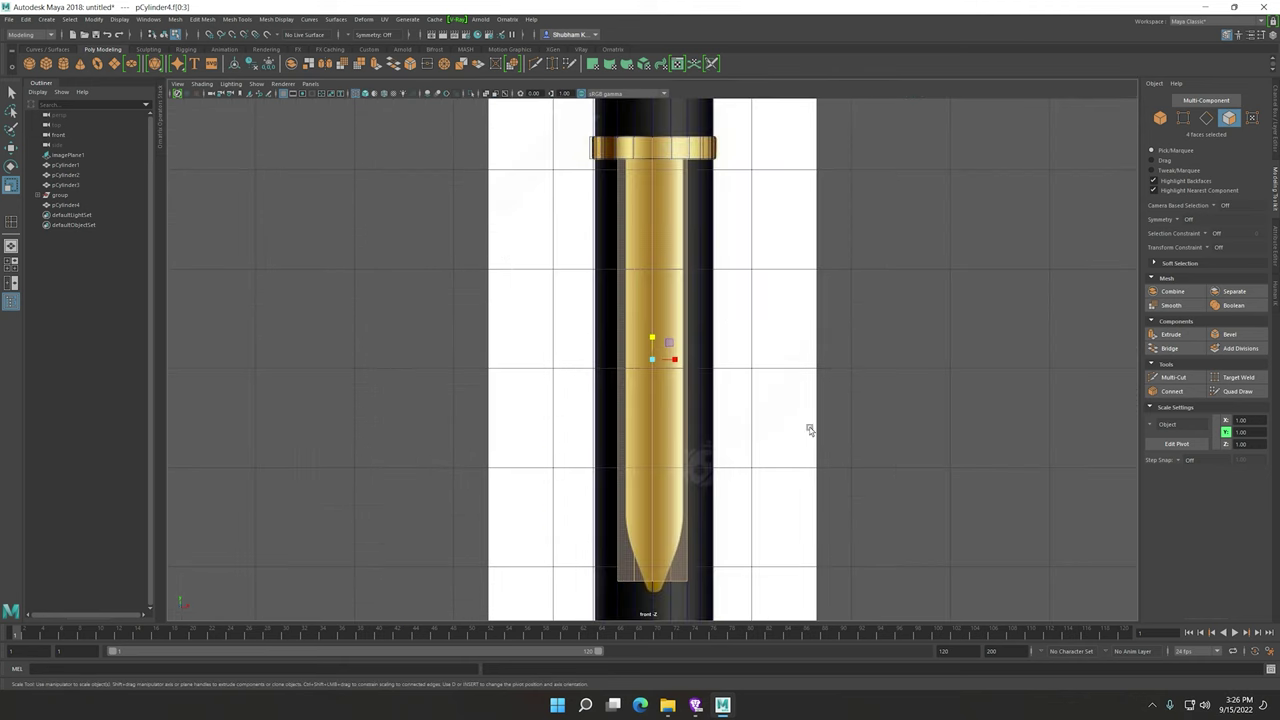
pyautogui.click(655, 559)
pyautogui.press('w')
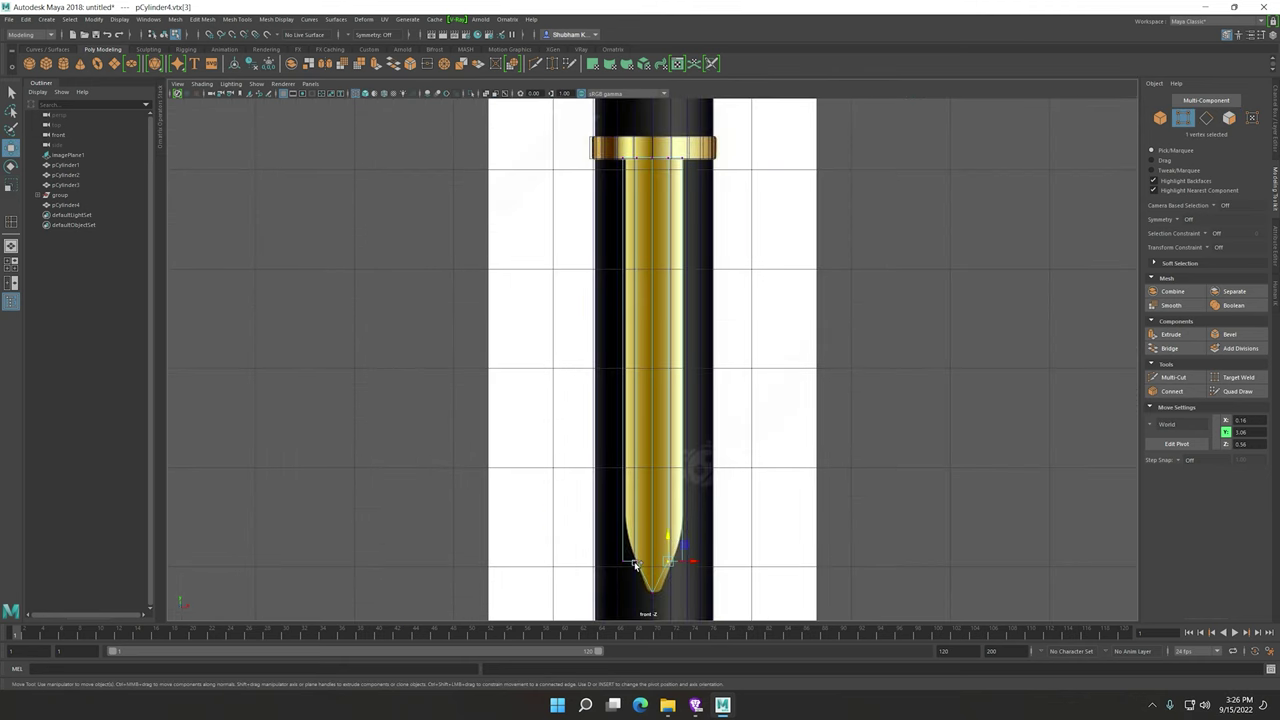
pyautogui.moveTo(634, 565); pyautogui.dragTo(686, 581)
pyautogui.scroll(1, 686, 581)
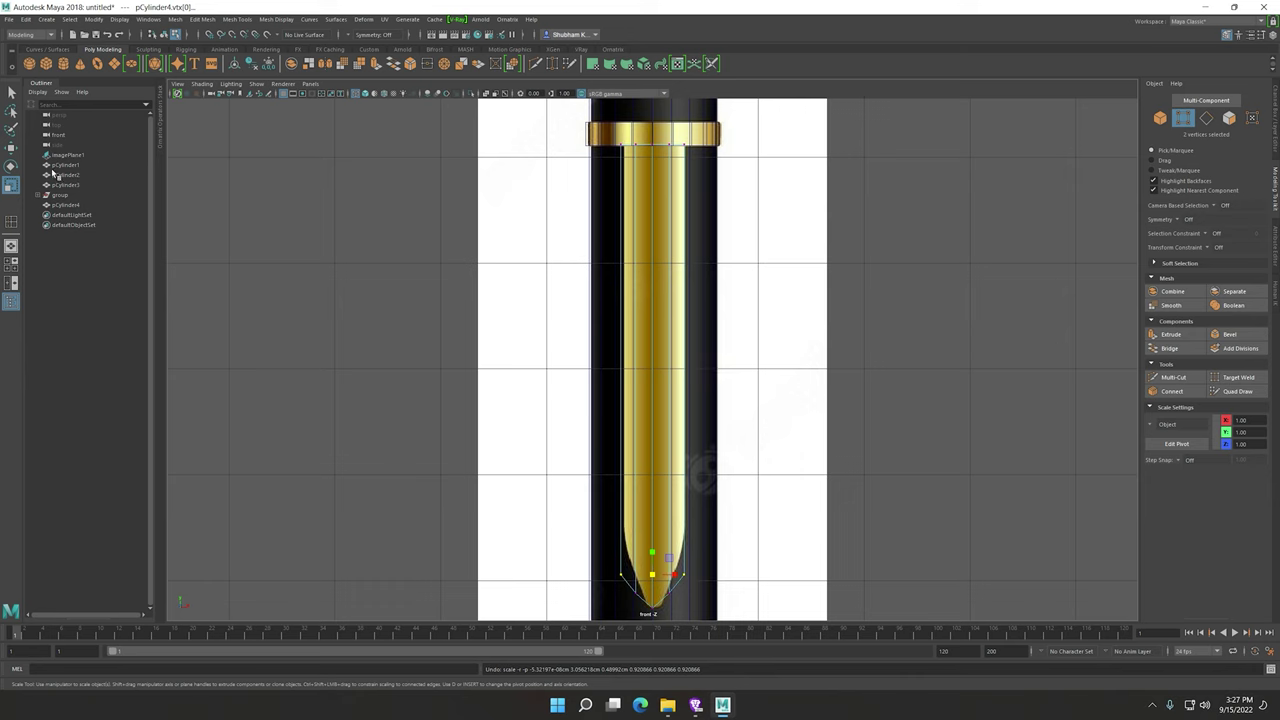
pyautogui.click(1228, 118)
pyautogui.press('space')
pyautogui.press('space')
# Extrude the barrel's top faces to form a rim.
pyautogui.press('r')
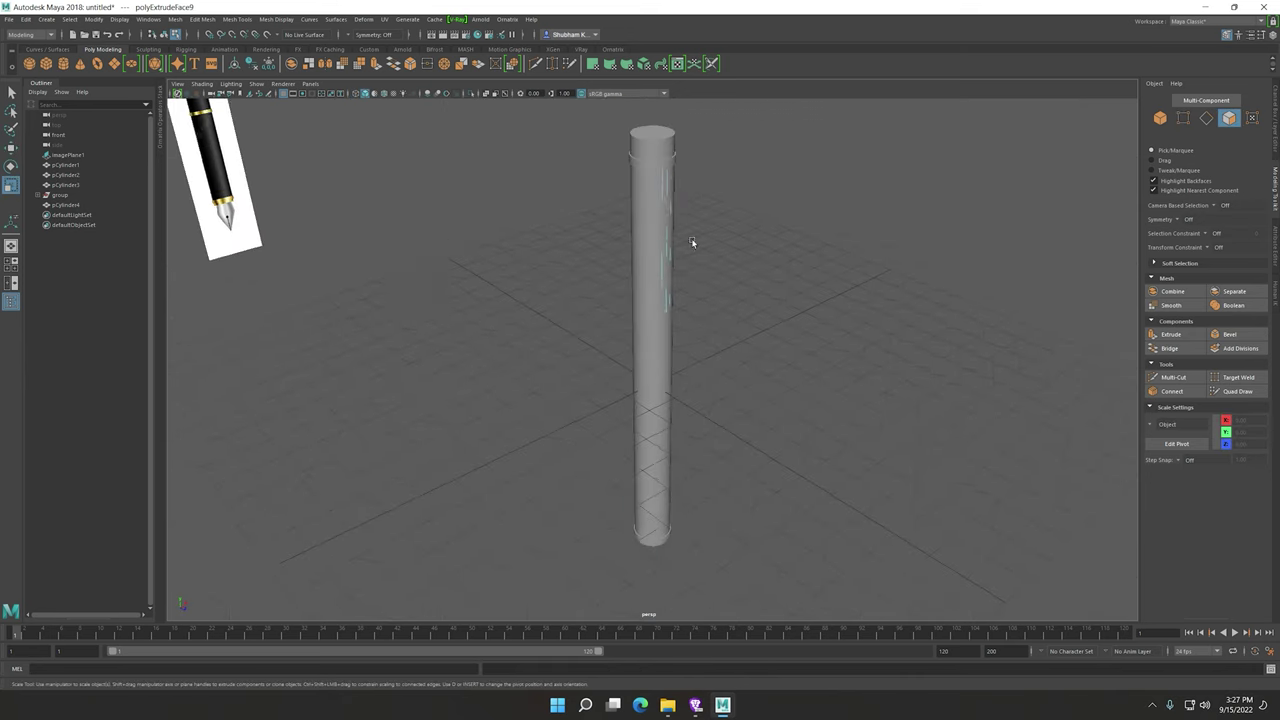
pyautogui.moveTo(628, 184); pyautogui.dragTo(737, 237)
pyautogui.press('space')
pyautogui.hotkey('ctrl', 'e')
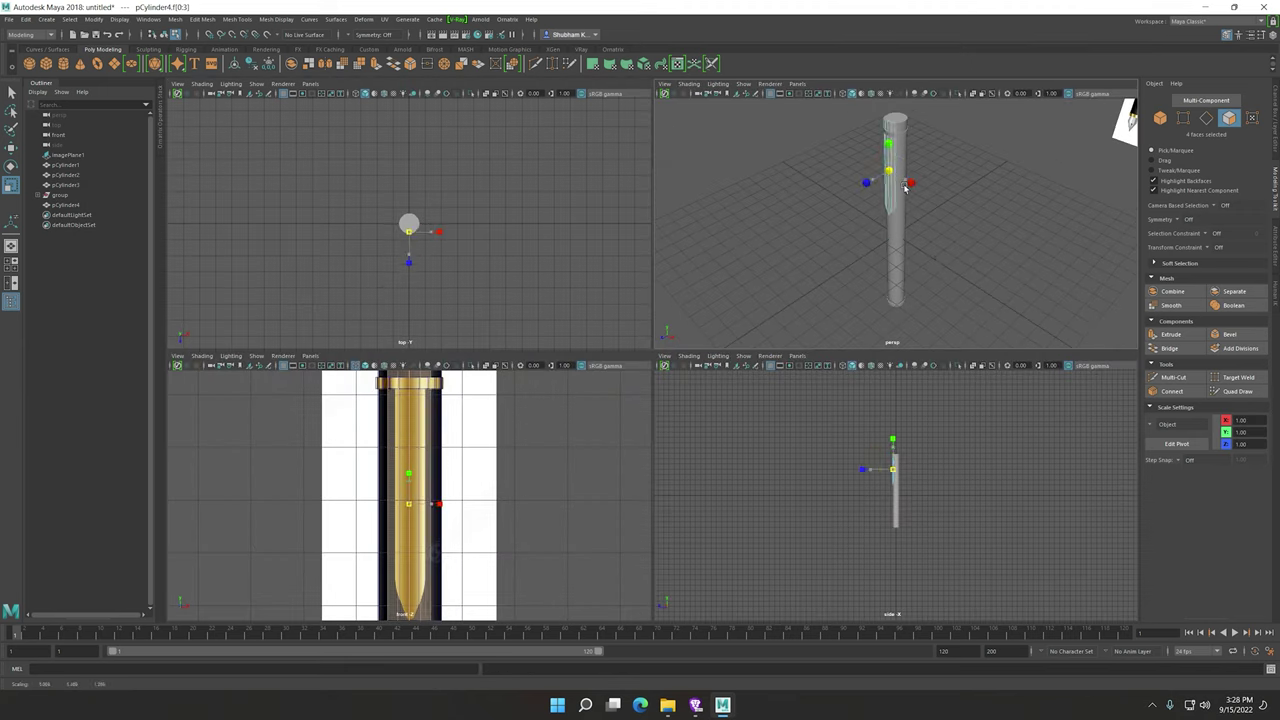
pyautogui.scroll(3, 868, 160)
pyautogui.hotkey('ctrl', 'e')
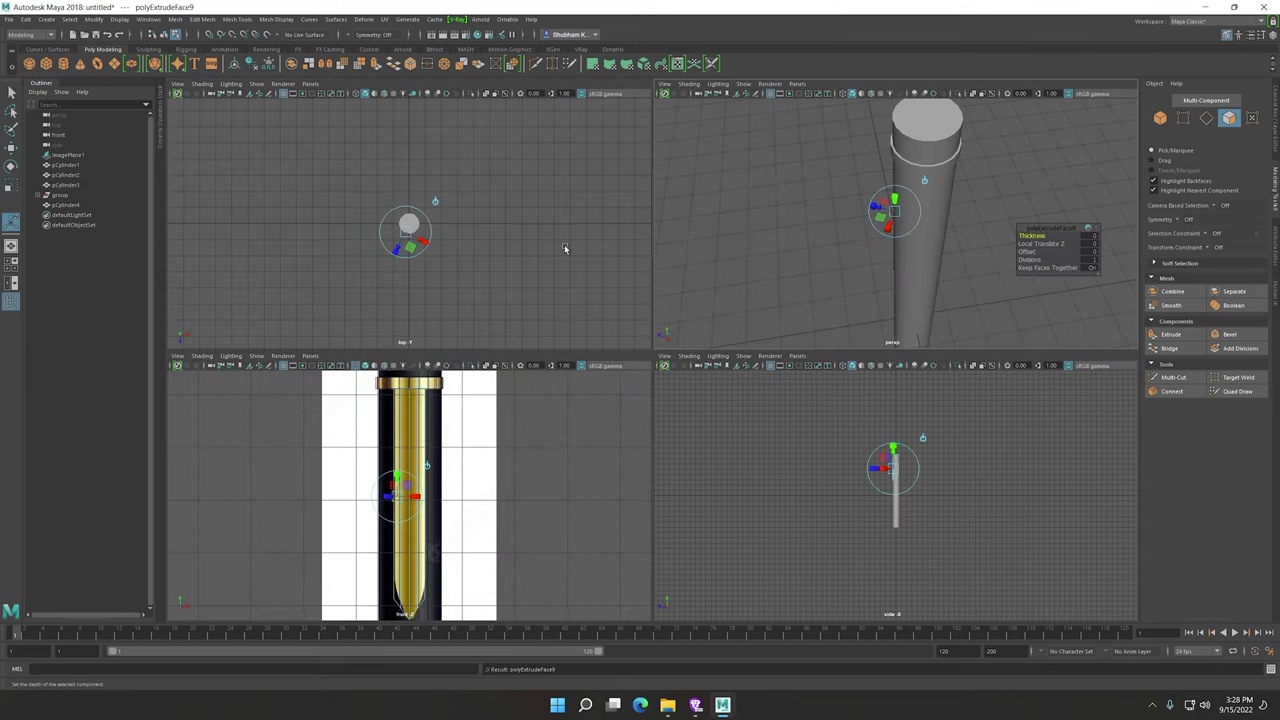
# Select the ring at the barrel top and scale it to size.
pyautogui.press('w')
pyautogui.scroll(5, 900, 220)
pyautogui.press('F8')
pyautogui.keyDown('alt'); pyautogui.moveTo(973, 217); pyautogui.dragTo(793, 230); pyautogui.keyUp('alt')
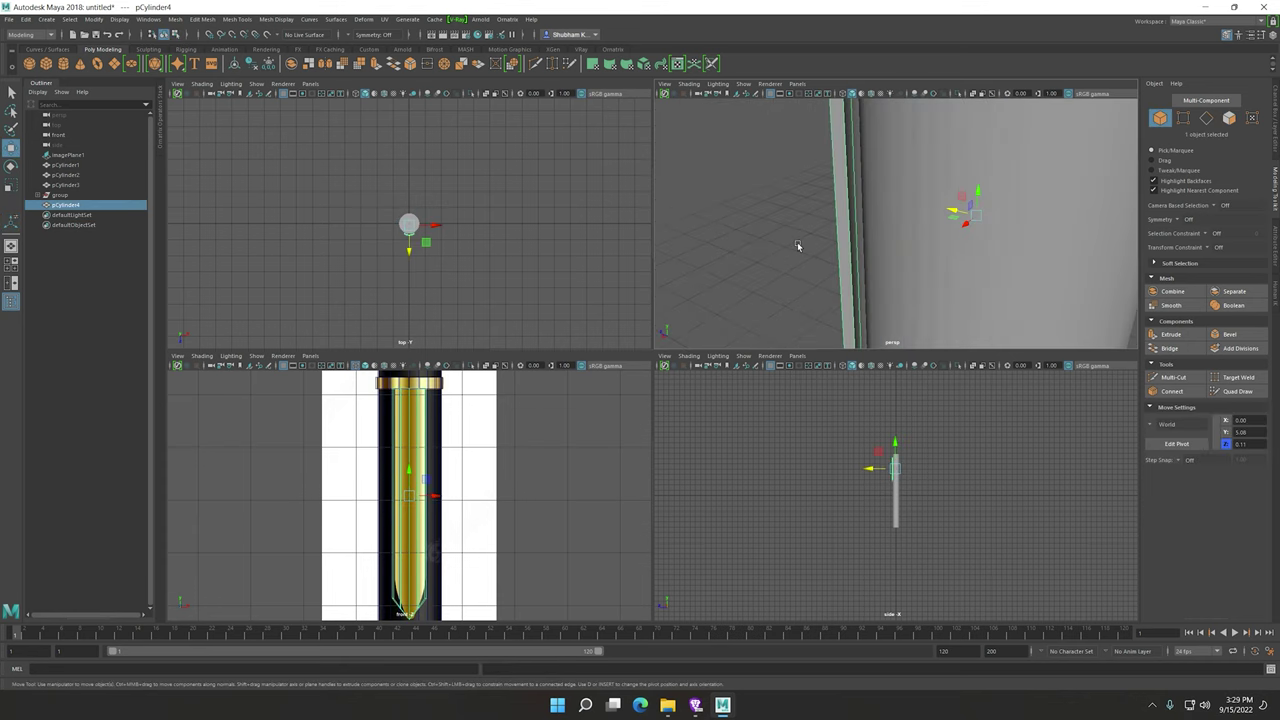
pyautogui.moveTo(829, 229)
pyautogui.keyDown('alt'); pyautogui.mouseDown()
pyautogui.moveTo(928, 143)
pyautogui.moveTo(1069, 300)
pyautogui.mouseUp(); pyautogui.keyUp('alt')
pyautogui.press('r')
pyautogui.click(978, 300)
pyautogui.press('w')
pyautogui.press('f')
pyautogui.scroll(3, 1037, 260)
pyautogui.keyDown('alt'); pyautogui.moveTo(1037, 260); pyautogui.dragTo(976, 305); pyautogui.keyUp('alt')
# Scale the thin ring pCylinder5 onto the lower gold band in the reference.
pyautogui.press('r')
pyautogui.scroll(3, 925, 290)
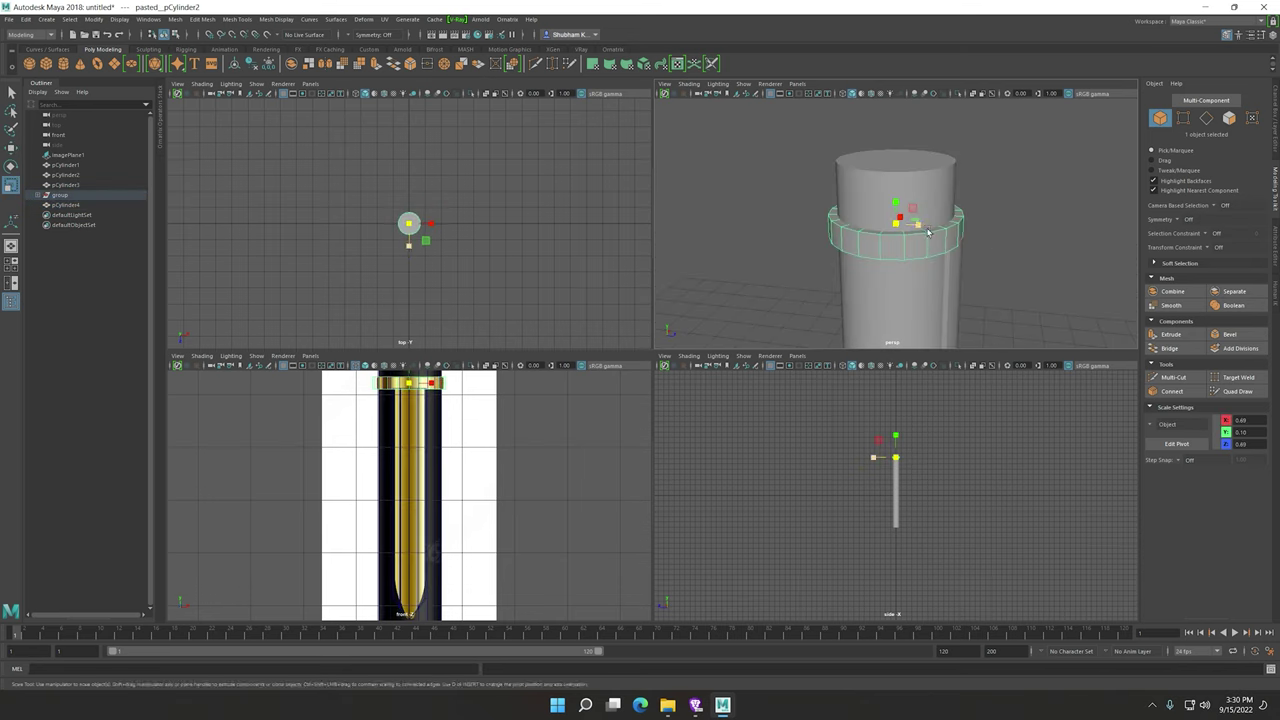
pyautogui.scroll(-5, 975, 318)
pyautogui.scroll(3, 910, 226)
pyautogui.scroll(-2, 409, 520)
pyautogui.click(409, 520)
pyautogui.scroll(-3, 947, 306)
pyautogui.click(947, 306)
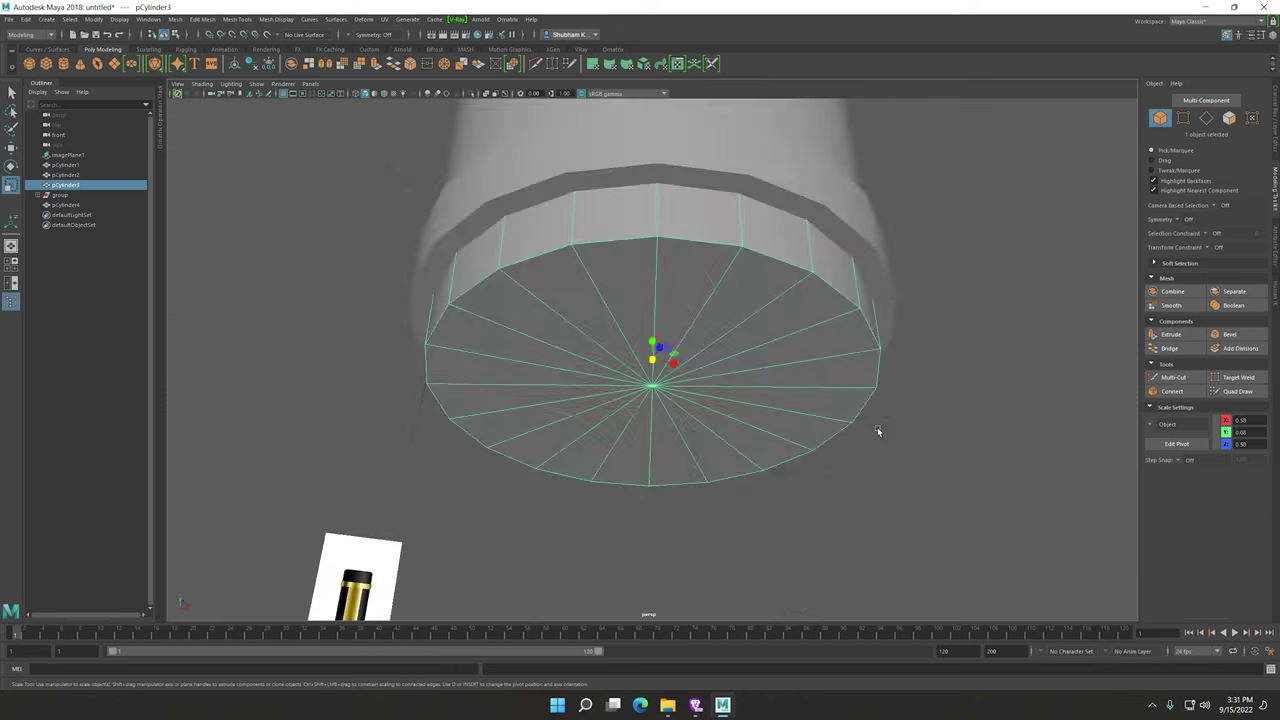
pyautogui.press('space')
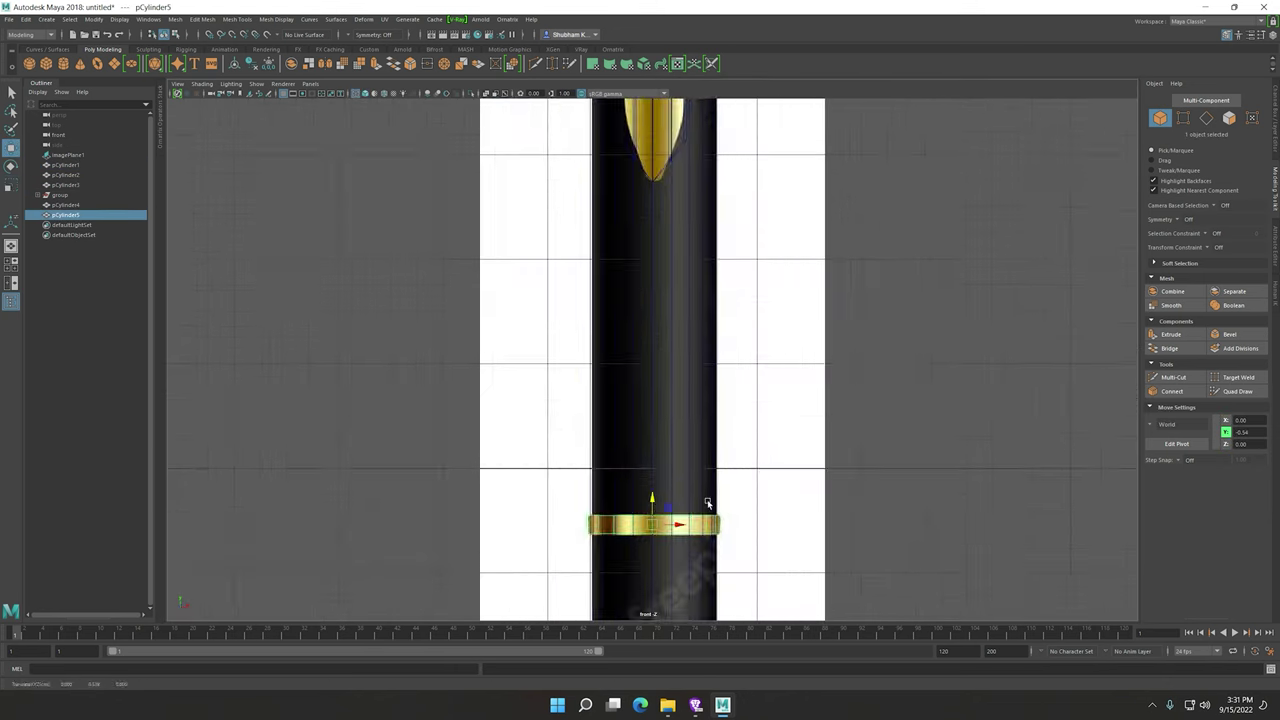
pyautogui.press('space')
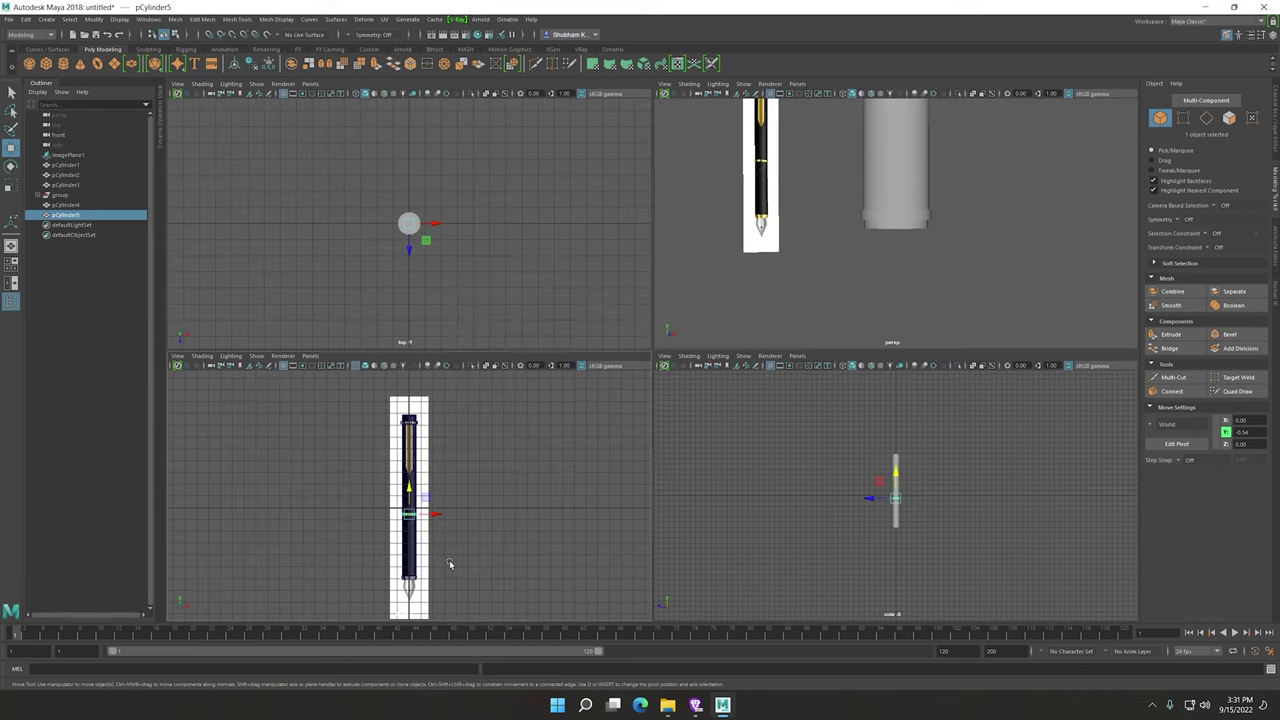
# Frame the nib cylinder pCylinder6 below the collar and scale it down.
pyautogui.press('space')
pyautogui.press('f')
pyautogui.press('r')
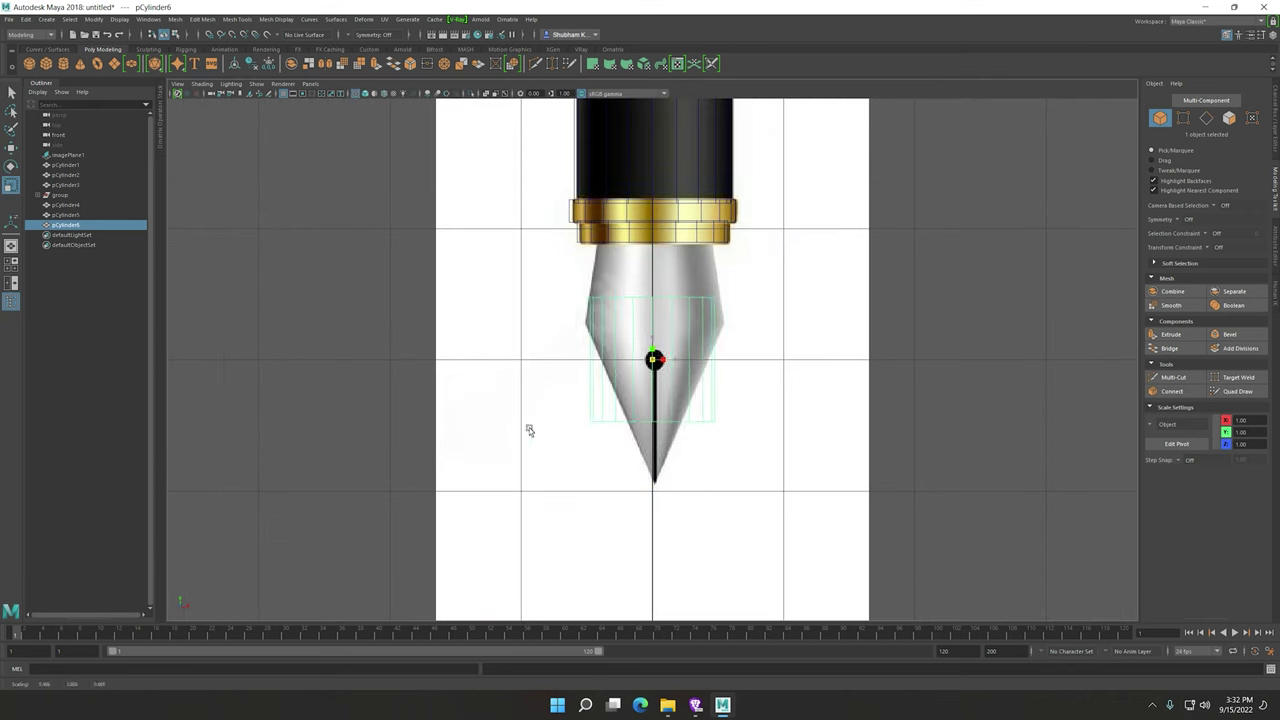
pyautogui.press('space')
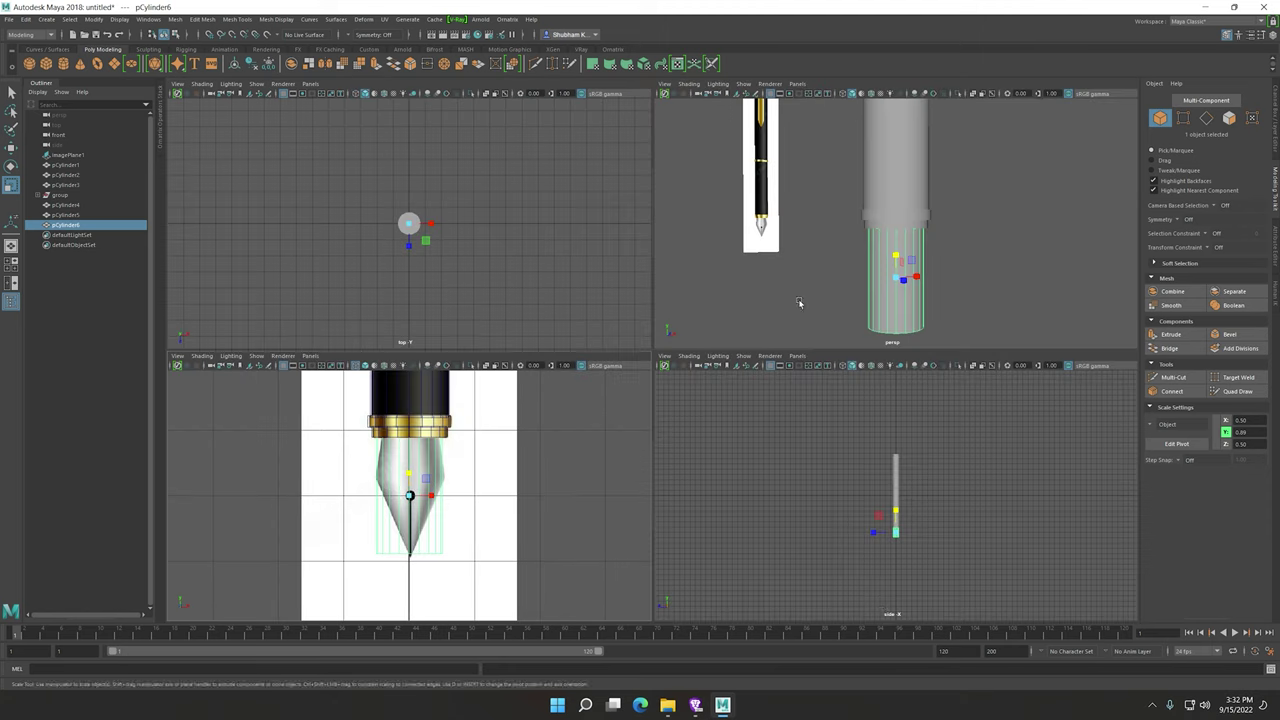
pyautogui.press('f')
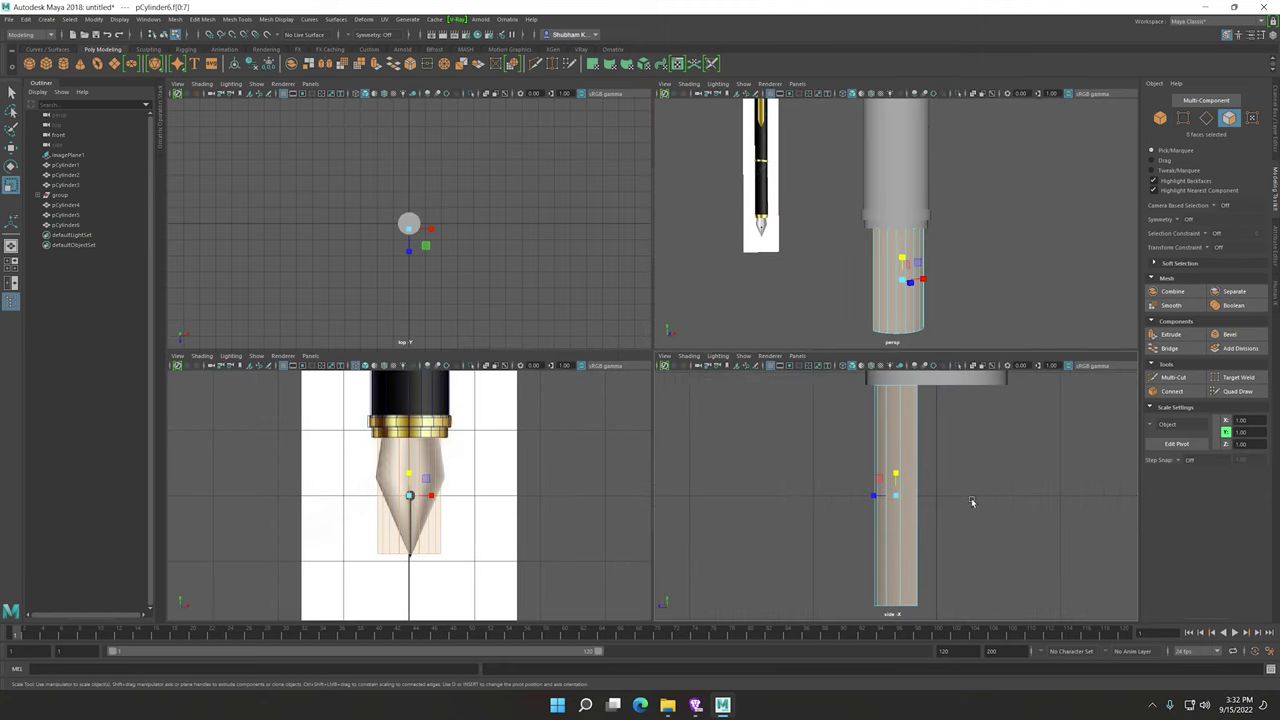
pyautogui.click(491, 509)
# Add an edge loop and taper the nib's tip to a curved point.
pyautogui.hotkey('ctrl', 'z')
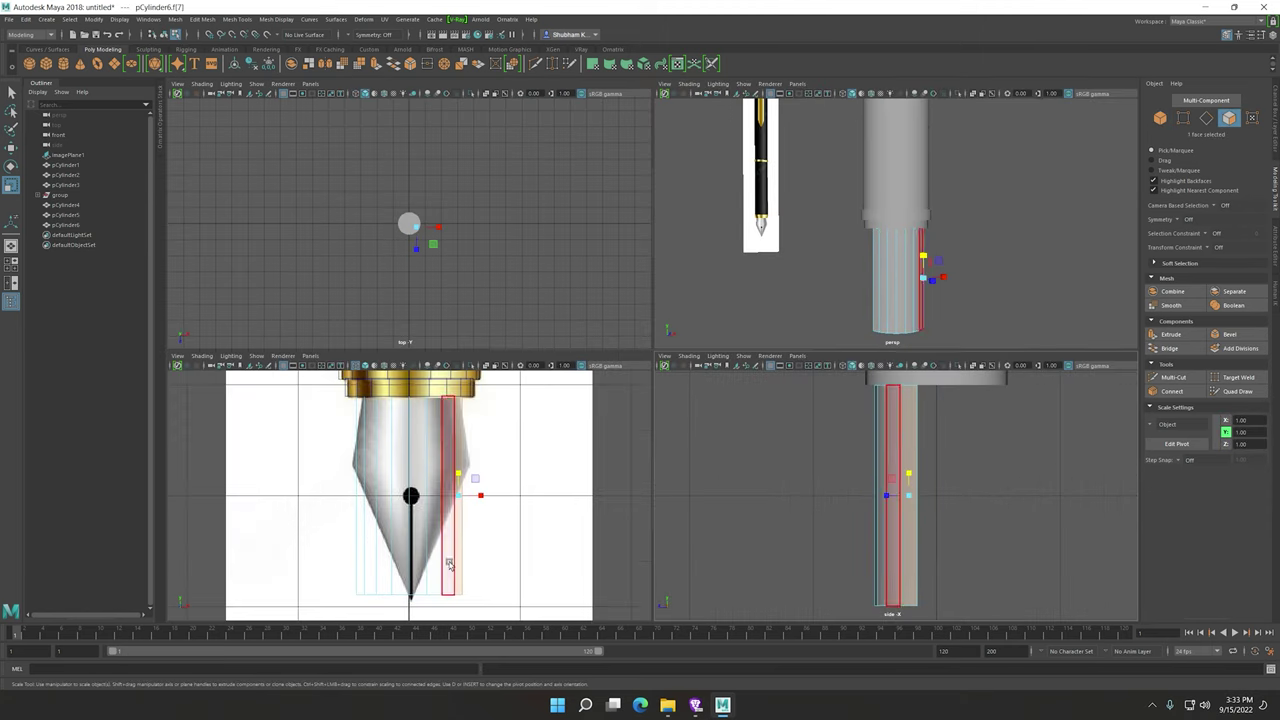
pyautogui.hotkey('ctrl', 'z')
pyautogui.hotkey('shift', 'z')
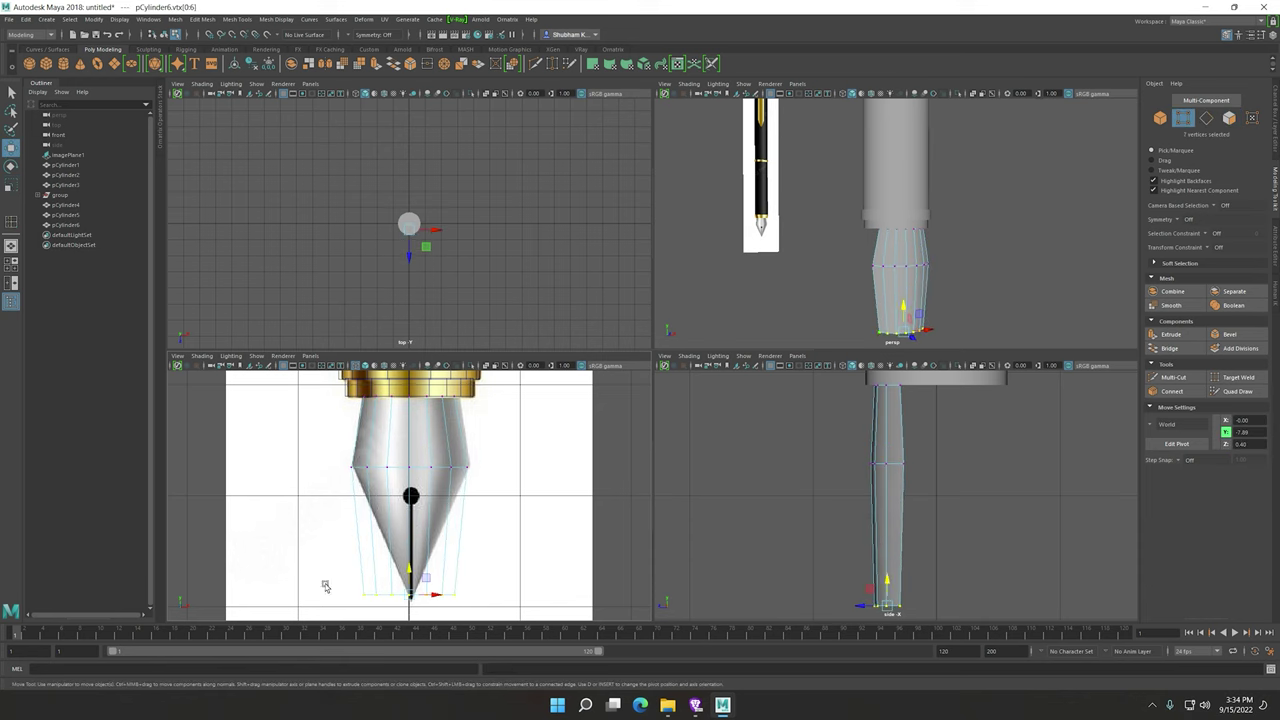
pyautogui.hotkey('ctrl', 'z')
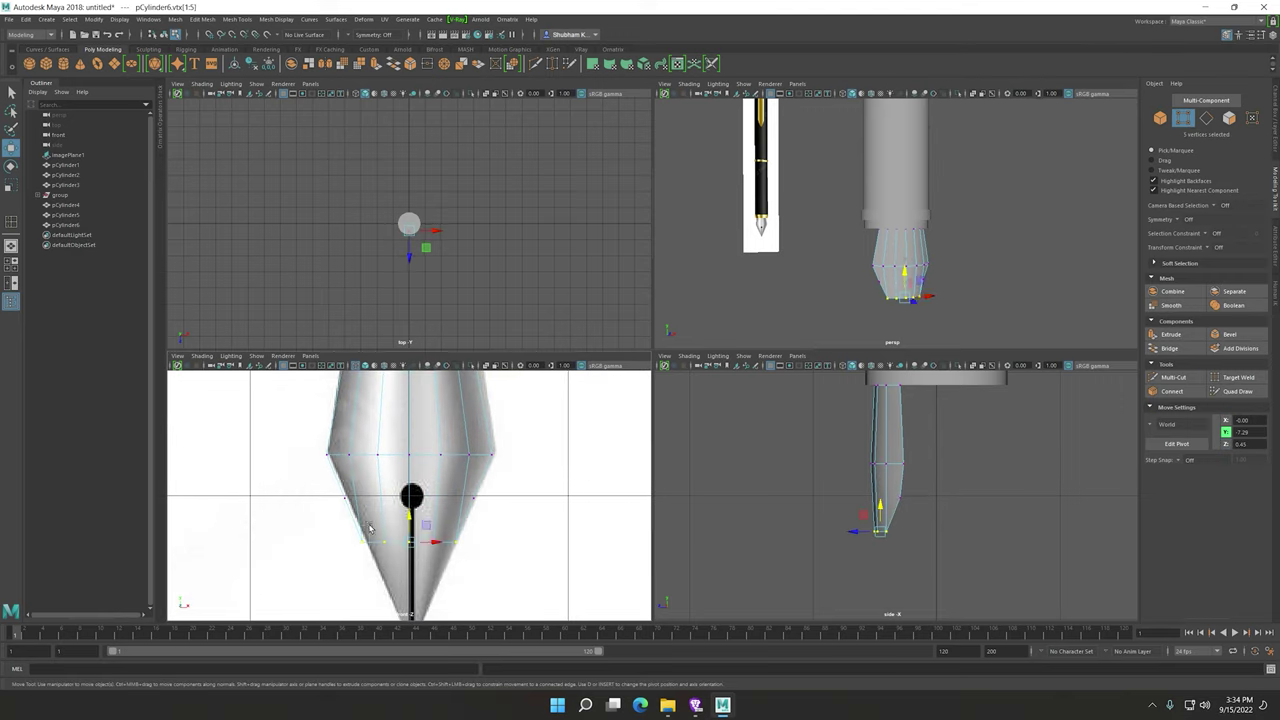
pyautogui.hotkey('ctrl', 'z')
pyautogui.hotkey('ctrl', 'z')
pyautogui.hotkey('ctrl', 'z')
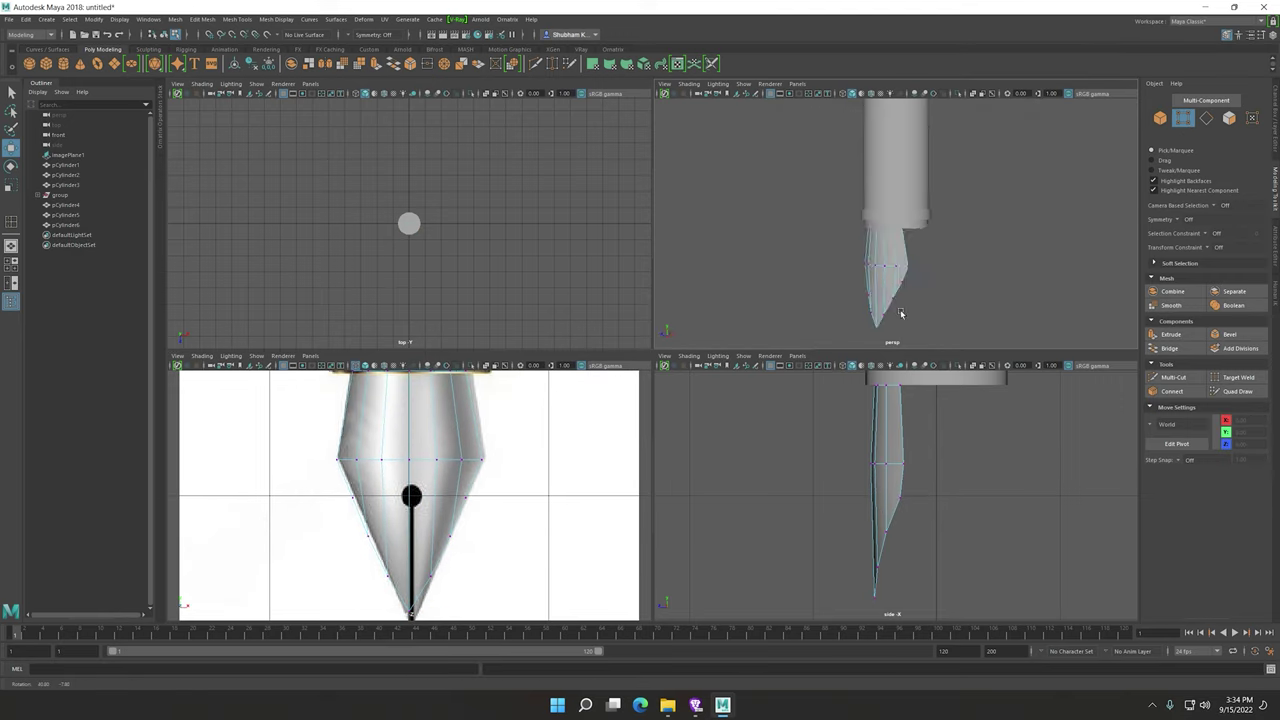
pyautogui.moveTo(781, 265)
pyautogui.keyDown('alt'); pyautogui.mouseDown()
pyautogui.moveTo(977, 277)
pyautogui.moveTo(894, 343)
pyautogui.moveTo(921, 281)
pyautogui.moveTo(1006, 227)
pyautogui.mouseUp(); pyautogui.keyUp('alt')
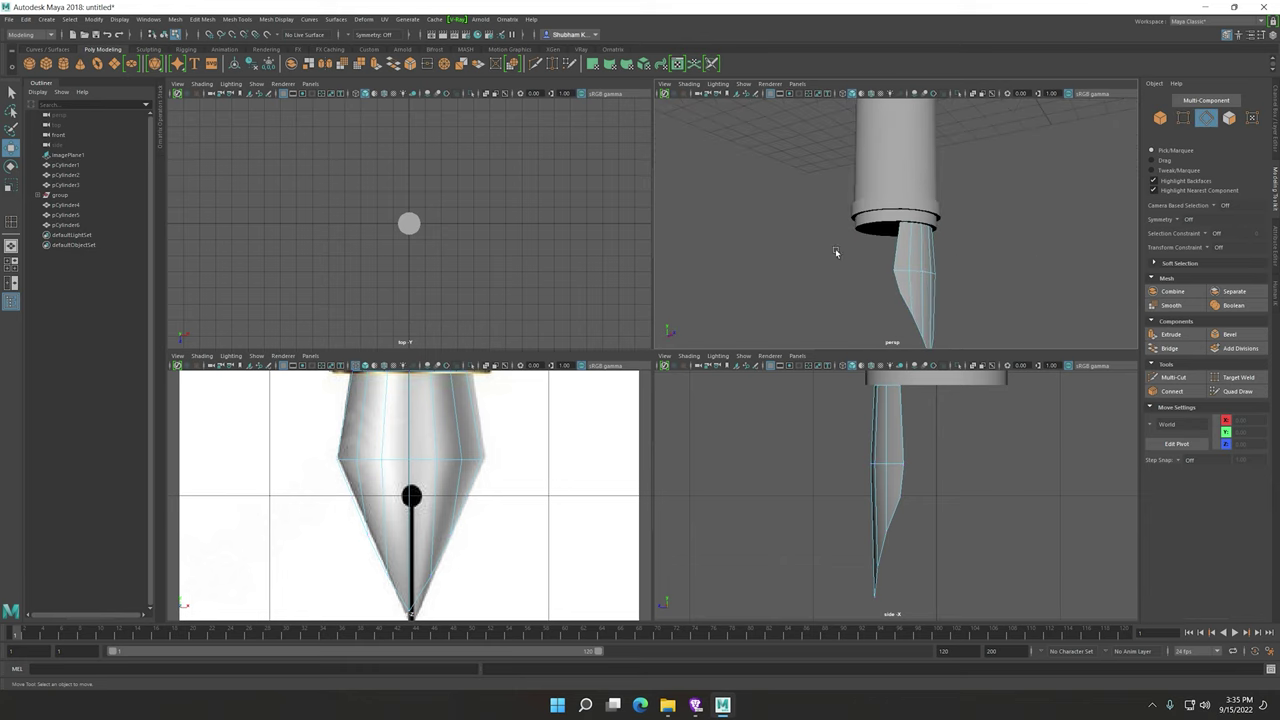
# Bend the nib faces into a curved profile and begin adding edge loops to the nib.
pyautogui.hotkey('ctrl', 'F11')
pyautogui.moveTo(888, 251)
pyautogui.mouseDown(button='middle')
pyautogui.moveTo(1006, 234)
pyautogui.moveTo(1068, 302)
pyautogui.mouseUp(button='middle')
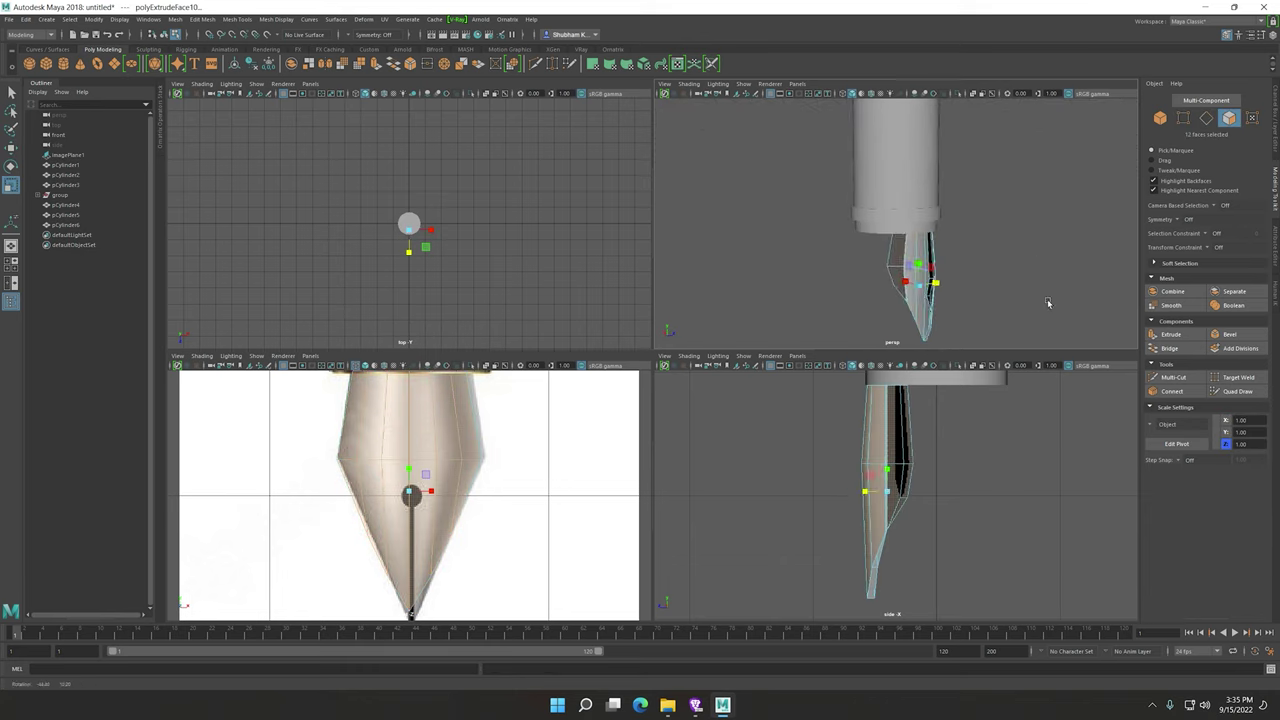
pyautogui.click(935, 308)
pyautogui.keyDown('alt'); pyautogui.moveTo(994, 283); pyautogui.dragTo(908, 300); pyautogui.keyUp('alt')
pyautogui.click(237, 19)
pyautogui.click(262, 75)
pyautogui.keyDown('alt'); pyautogui.moveTo(880, 300); pyautogui.dragTo(852, 289, button='right'); pyautogui.keyUp('alt')
pyautogui.scroll(-3, 852, 289)
# Insert an extra edge loop across the nib from a front-facing view.
pyautogui.click(860, 298)
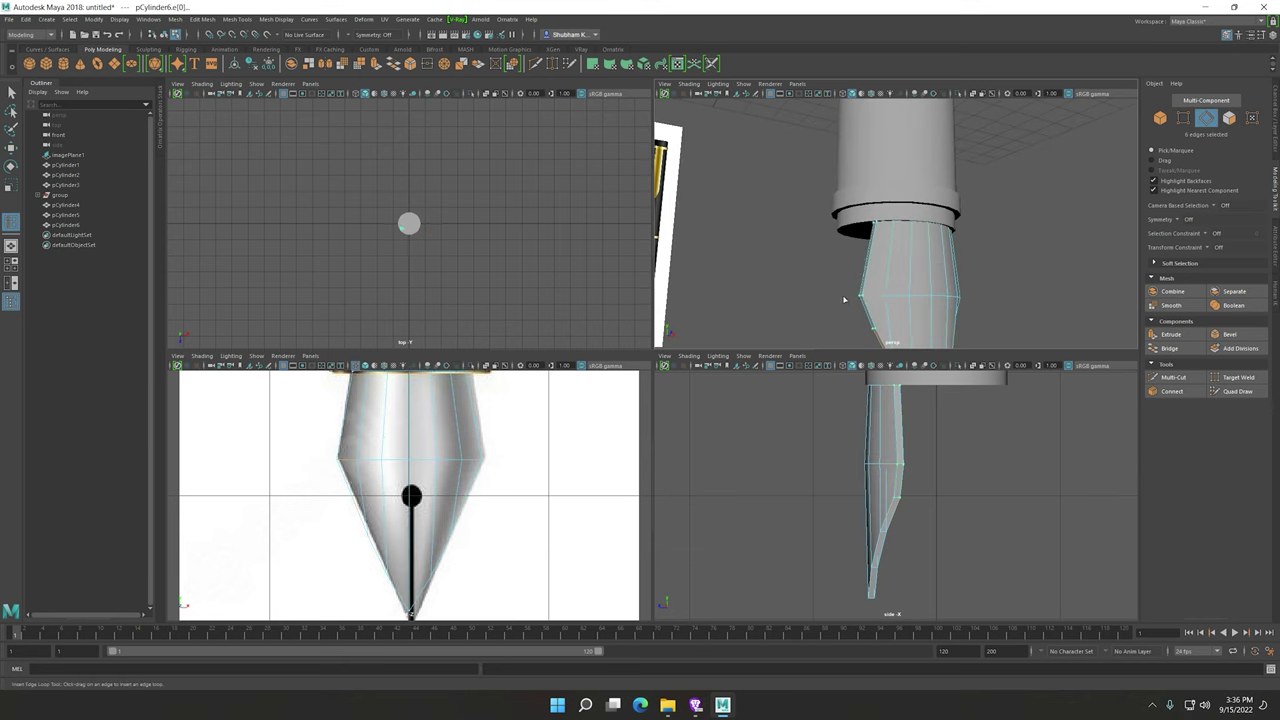
pyautogui.scroll(-3, 843, 298)
pyautogui.keyDown('alt'); pyautogui.moveTo(880, 290); pyautogui.dragTo(968, 282); pyautogui.keyUp('alt')
pyautogui.click(1034, 295)
pyautogui.click(202, 19)
pyautogui.click(290, 255)
pyautogui.scroll(3, 1002, 224)
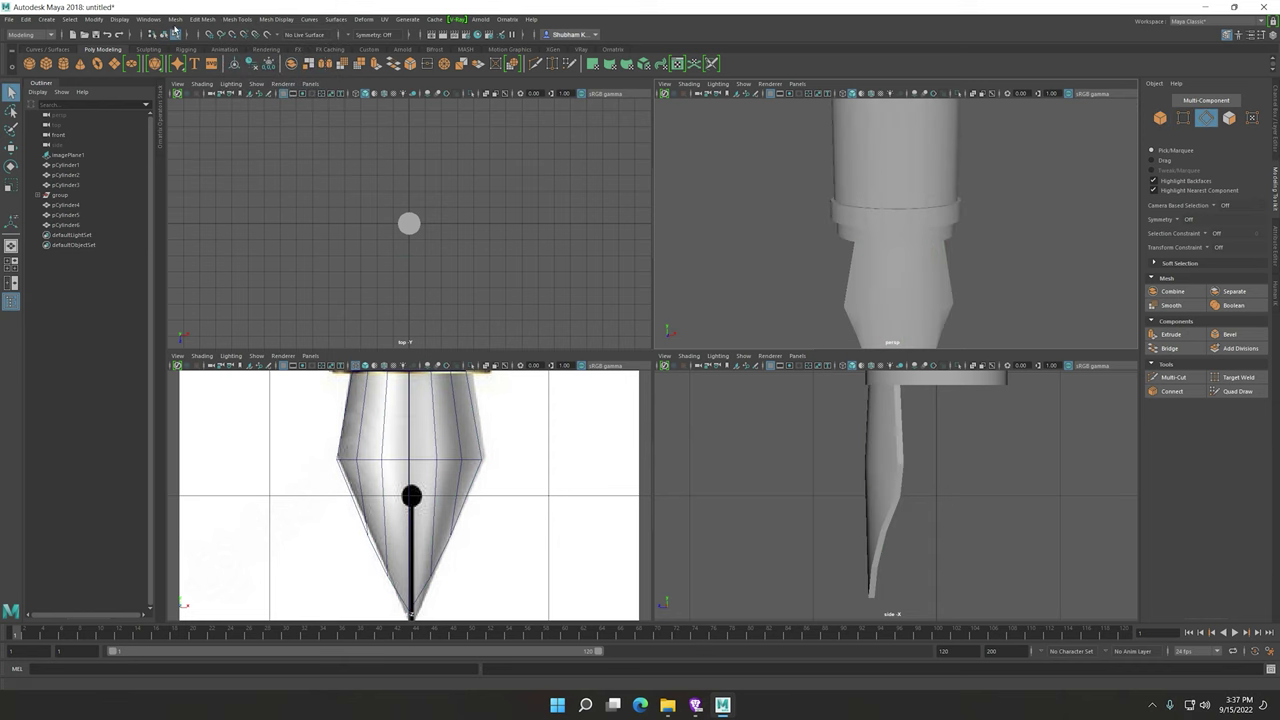
pyautogui.click(852, 265)
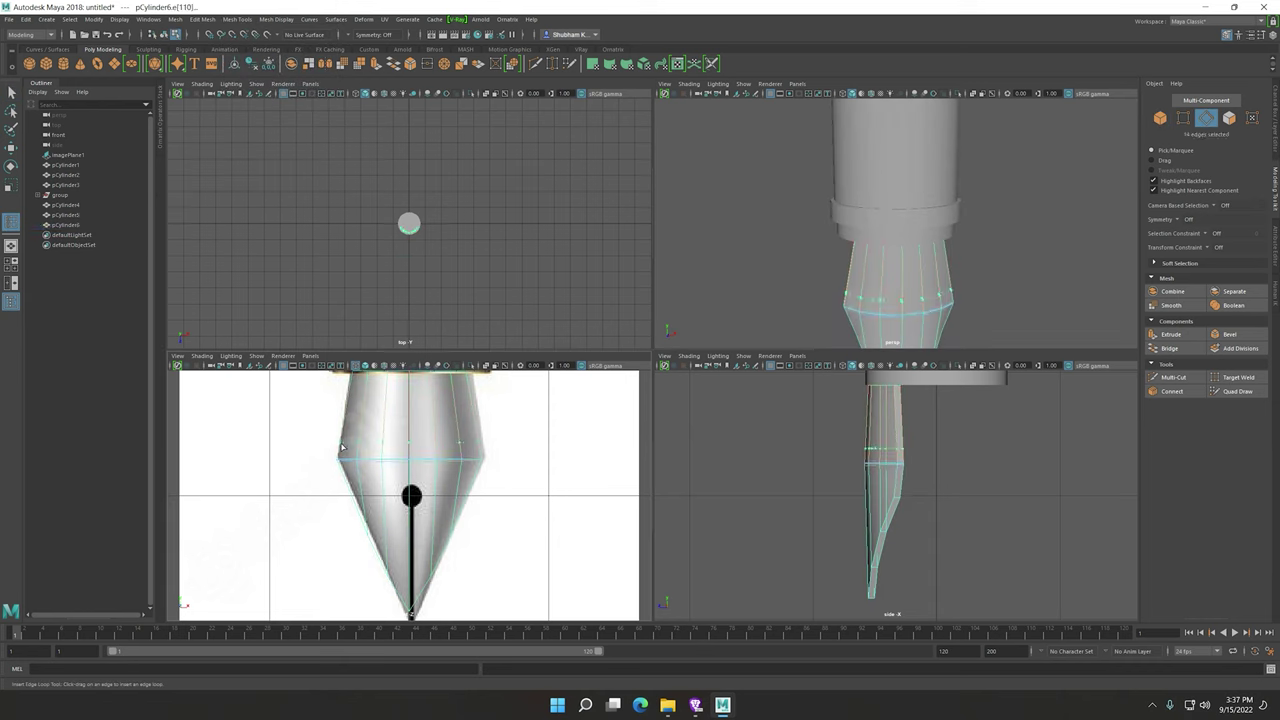
# Return the nib to object mode with F8 and select the whole nib.
pyautogui.click(175, 19)
pyautogui.press('F8')
pyautogui.click(946, 294)
# Export the pen from the maximized perspective view as pen.fbx into D:/Zbrush_Project.
pyautogui.press('w')
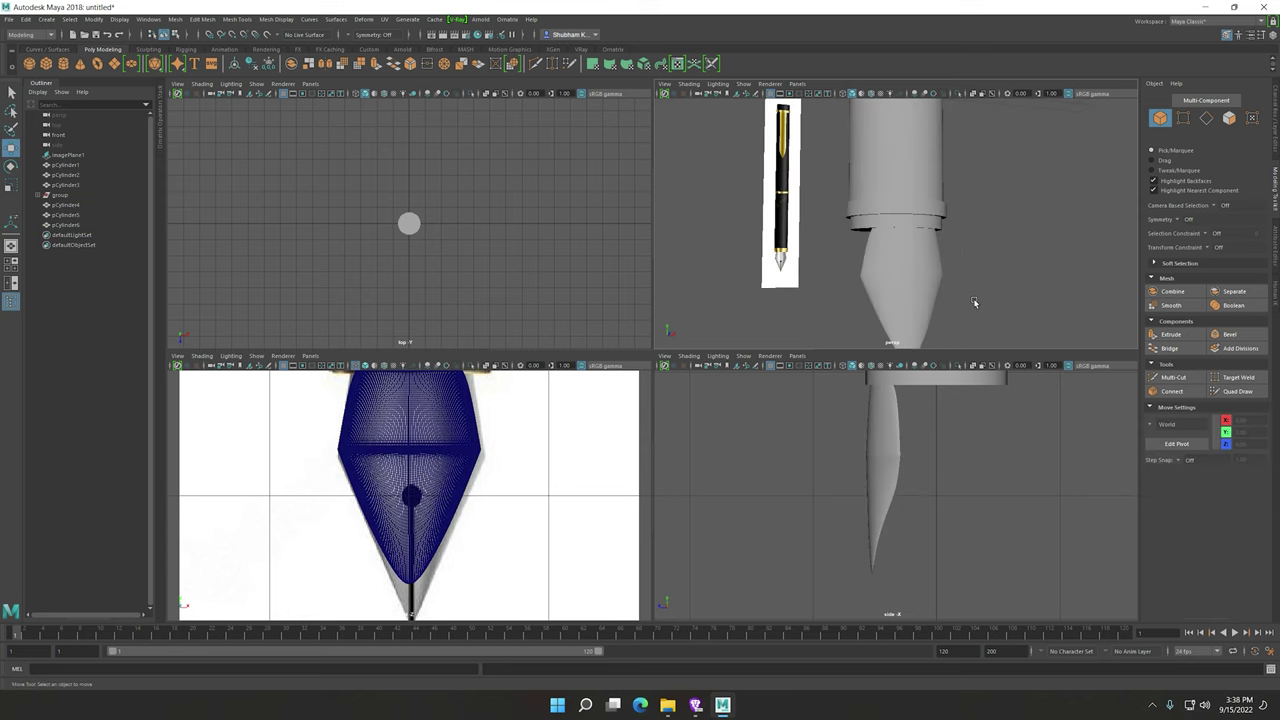
pyautogui.keyDown('alt'); pyautogui.moveTo(973, 298); pyautogui.dragTo(916, 169); pyautogui.keyUp('alt')
pyautogui.press('space')
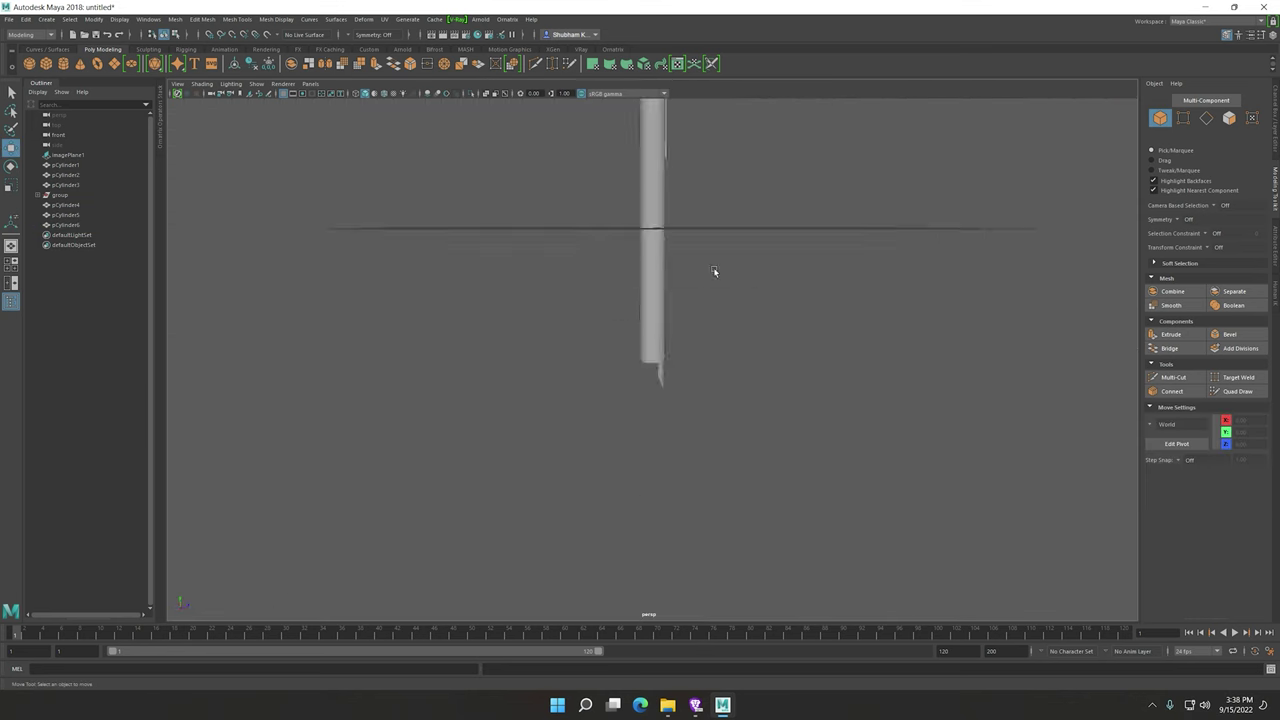
pyautogui.keyDown('alt'); pyautogui.moveTo(713, 268); pyautogui.dragTo(647, 396); pyautogui.keyUp('alt')
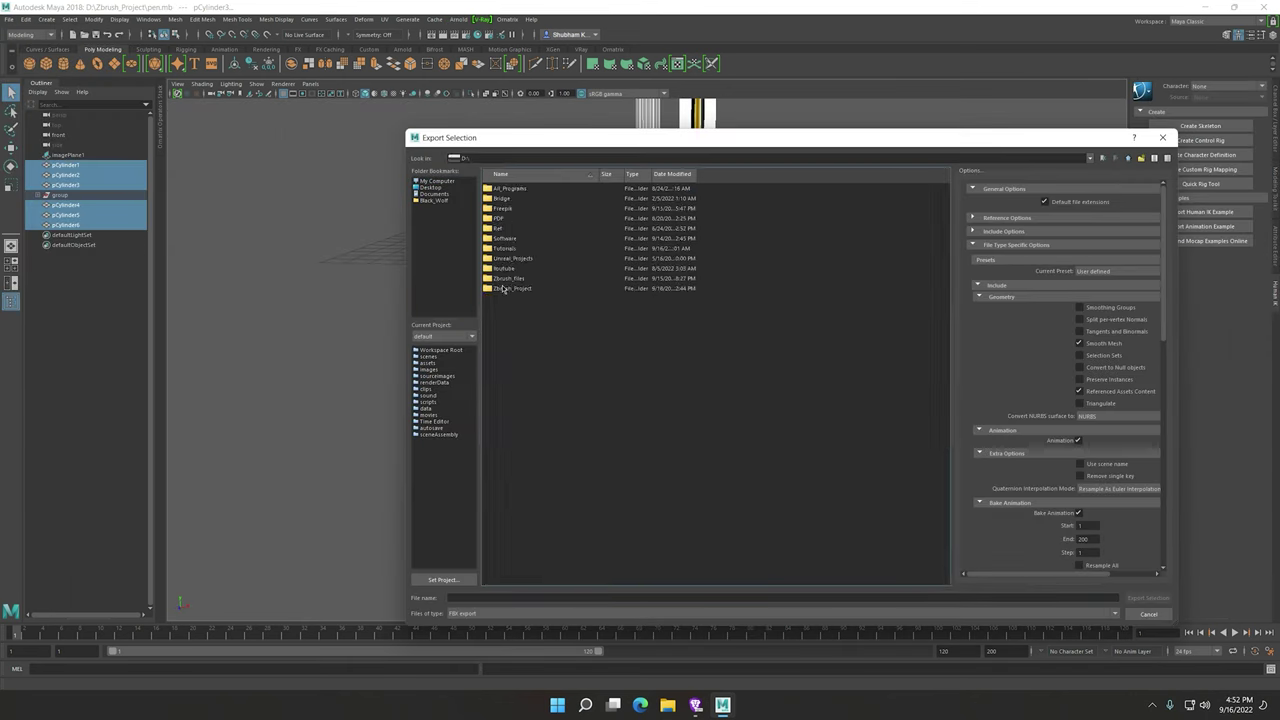
pyautogui.doubleClick(508, 288)
pyautogui.write('pen')
pyautogui.press('Return')
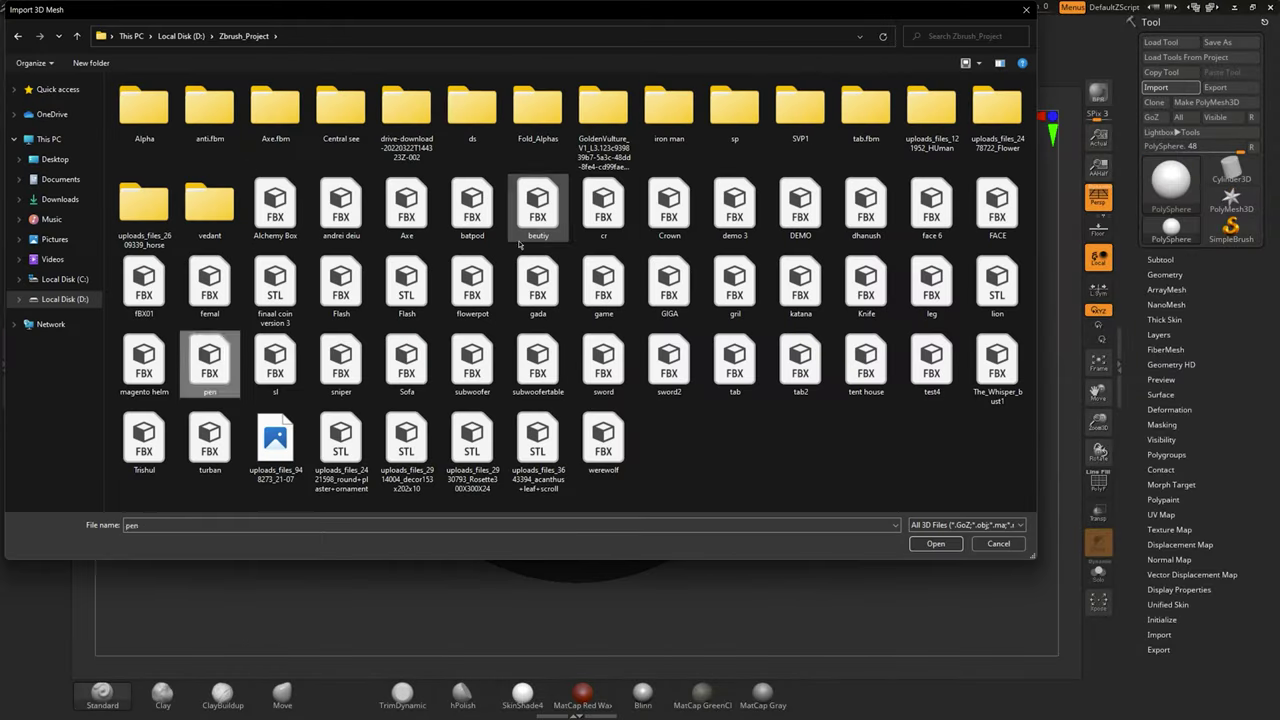
# Import pen.fbx into ZBrush with the default FBX options and stand it upright.
pyautogui.press('Return')
pyautogui.click(611, 461)
pyautogui.moveTo(728, 486); pyautogui.dragTo(737, 419)
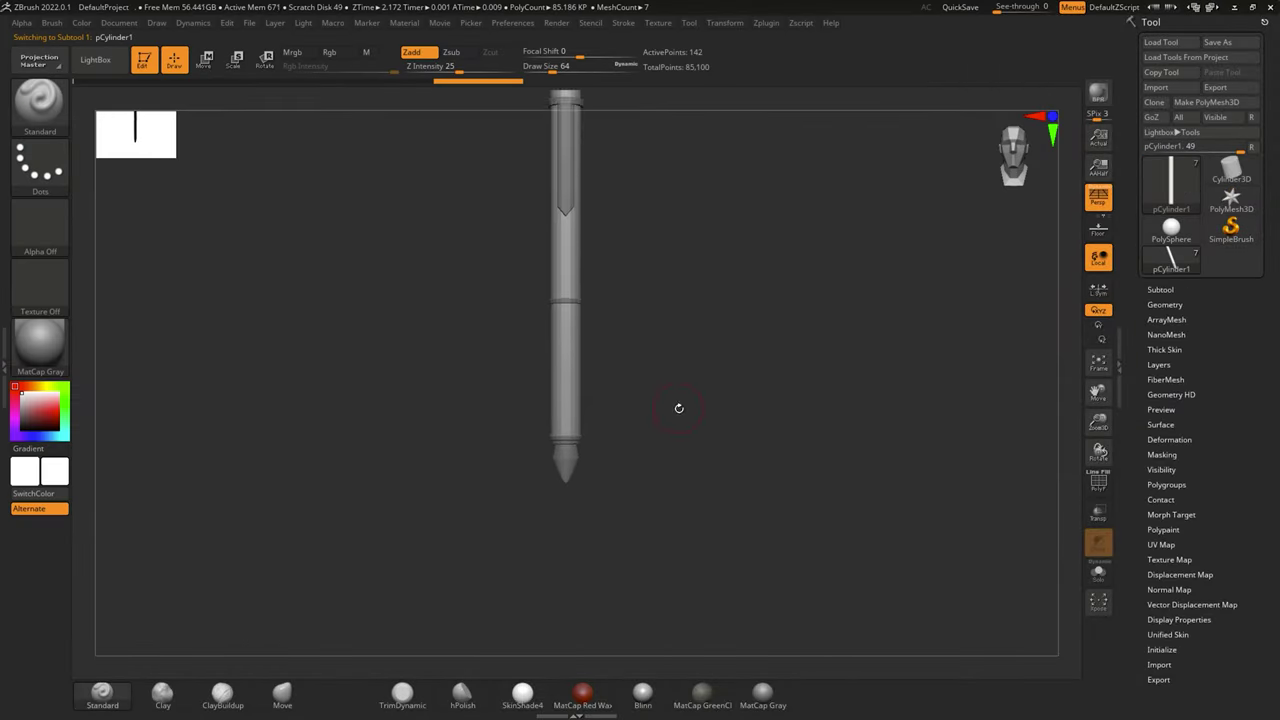
# Append a Sphere3D subtool and position it on the nib.
pyautogui.click(1160, 289)
pyautogui.click(1217, 426)
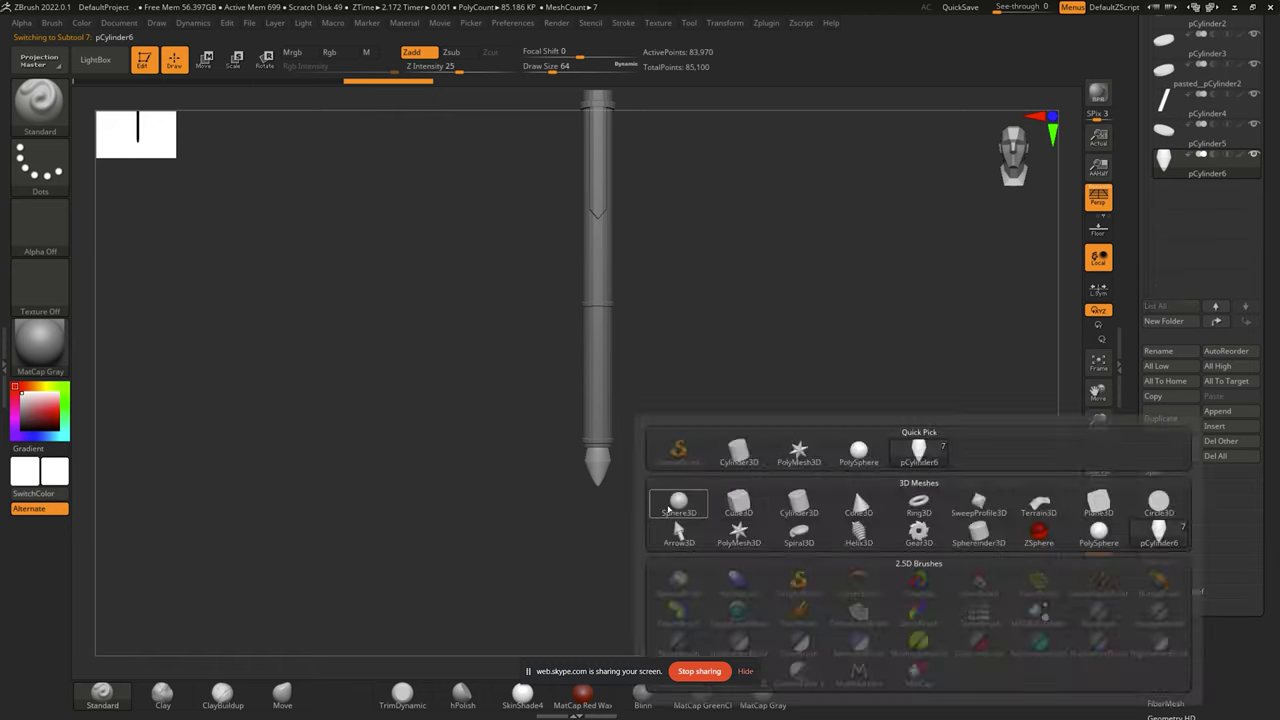
pyautogui.click(679, 505)
pyautogui.press('w')
pyautogui.moveTo(760, 500); pyautogui.dragTo(658, 337)
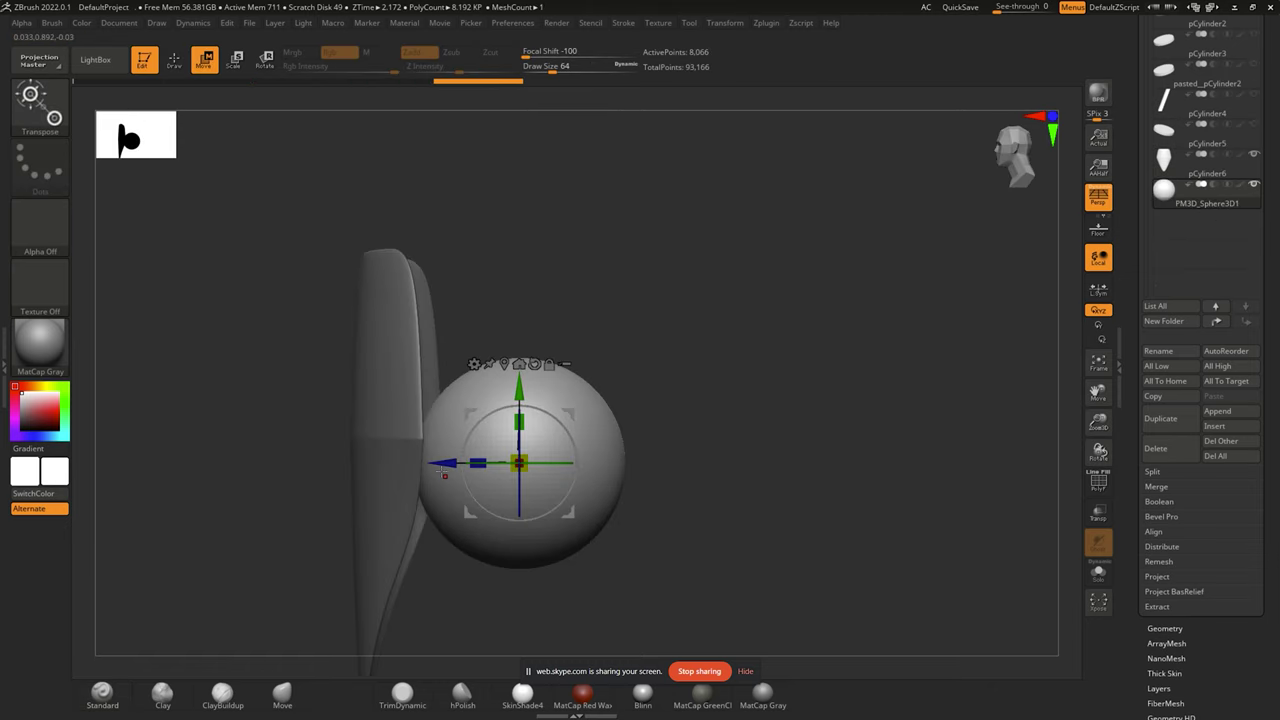
# Append a Cylinder3D subtool scaled to a thin rod and merge it with the sphere.
pyautogui.click(1217, 411)
pyautogui.moveTo(576, 410)
pyautogui.mouseDown()
pyautogui.moveTo(480, 513)
pyautogui.moveTo(700, 520)
pyautogui.moveTo(480, 513)
pyautogui.mouseUp()
pyautogui.moveTo(718, 505)
pyautogui.mouseDown()
pyautogui.moveTo(918, 440)
pyautogui.moveTo(985, 504)
pyautogui.mouseUp()
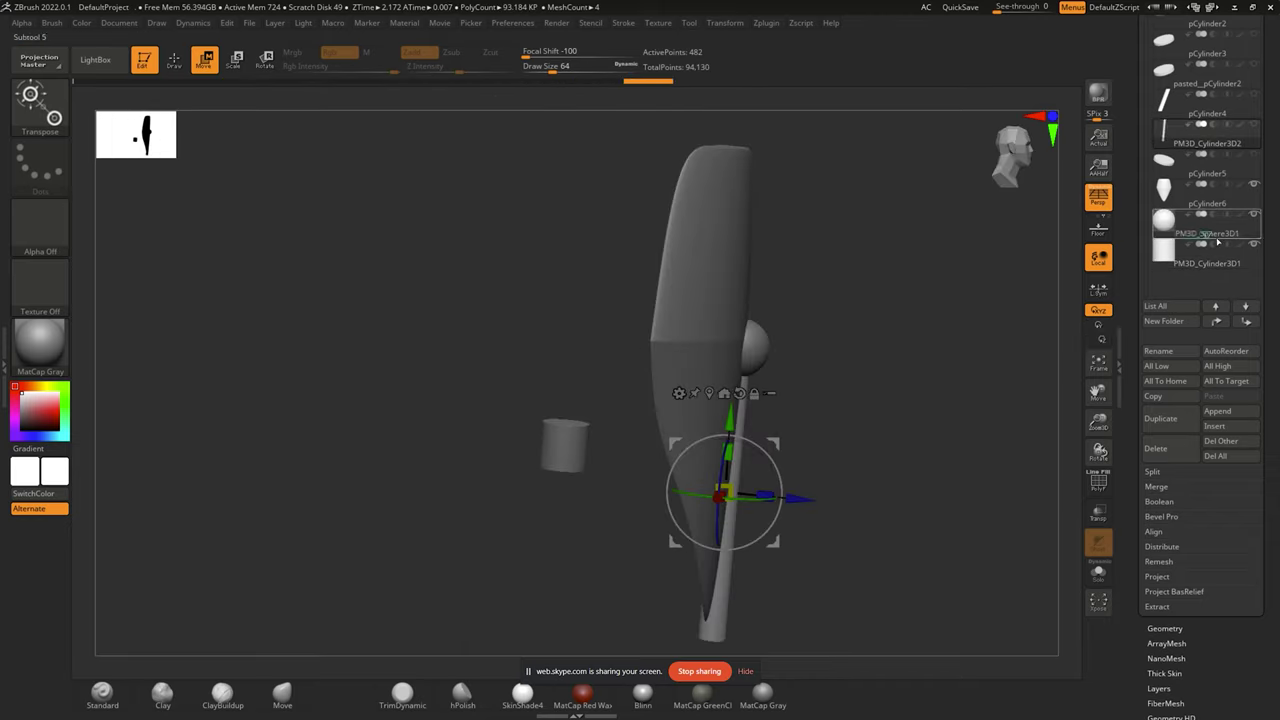
pyautogui.click(1156, 486)
pyautogui.click(1179, 501)
pyautogui.click(1065, 526)
# Zoom in on the small cylinder and adjust its position on the nib while stepping through subtools.
pyautogui.moveTo(1040, 500)
pyautogui.mouseDown()
pyautogui.moveTo(1005, 432)
pyautogui.moveTo(940, 537)
pyautogui.mouseUp()
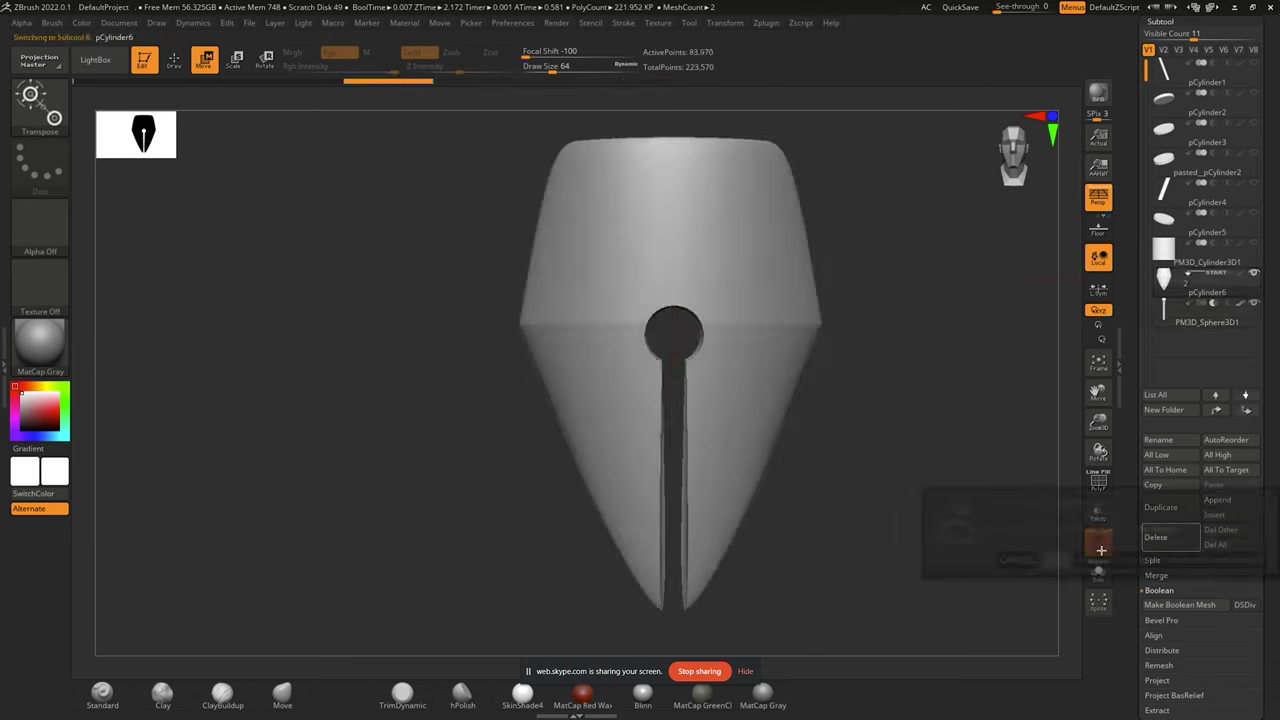
pyautogui.moveTo(921, 365)
pyautogui.mouseDown()
pyautogui.moveTo(553, 443)
pyautogui.moveTo(808, 443)
pyautogui.moveTo(735, 336)
pyautogui.mouseUp()
pyautogui.press('w')
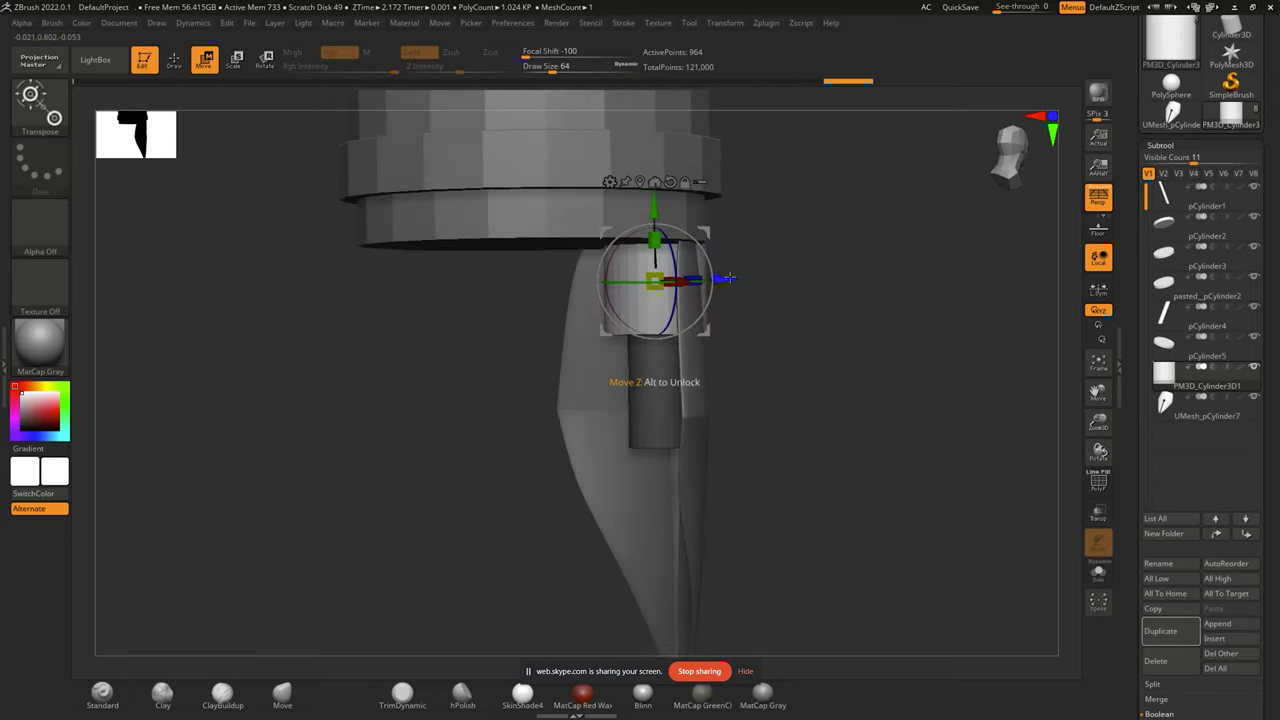
pyautogui.press('Up')
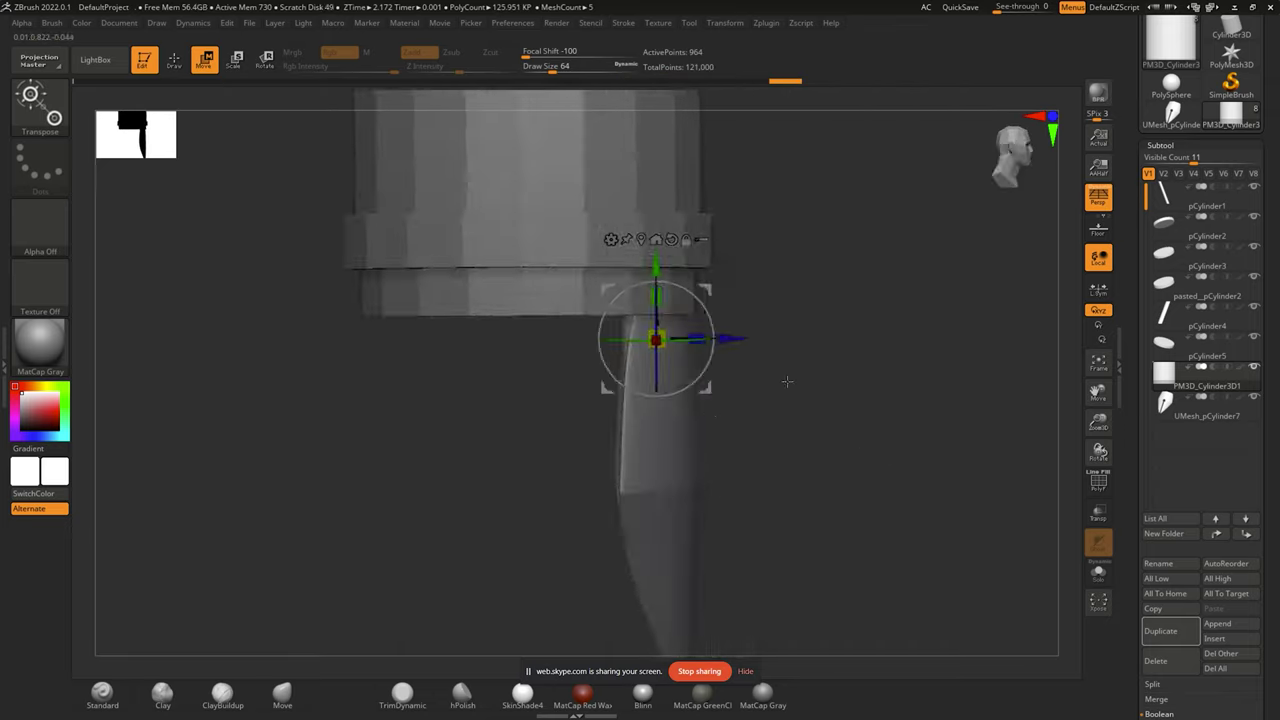
pyautogui.press('Up')
pyautogui.press('Up')
pyautogui.press('Up')
pyautogui.press('Down')
pyautogui.press('Down')
pyautogui.press('Down')
pyautogui.press('Down')
pyautogui.press('Down')
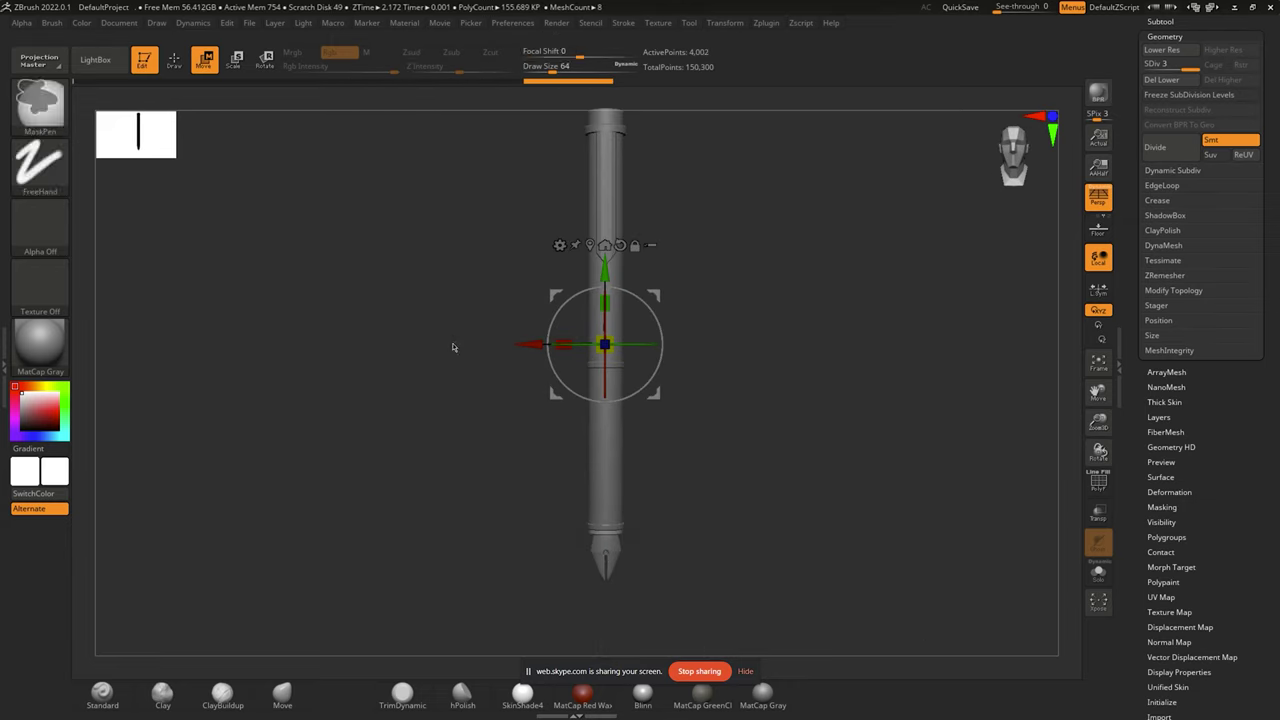
# Save the ZBrush project as Demo_Work.
pyautogui.hotkey('ctrl', 's')
pyautogui.write('_Work')
pyautogui.press('Return')
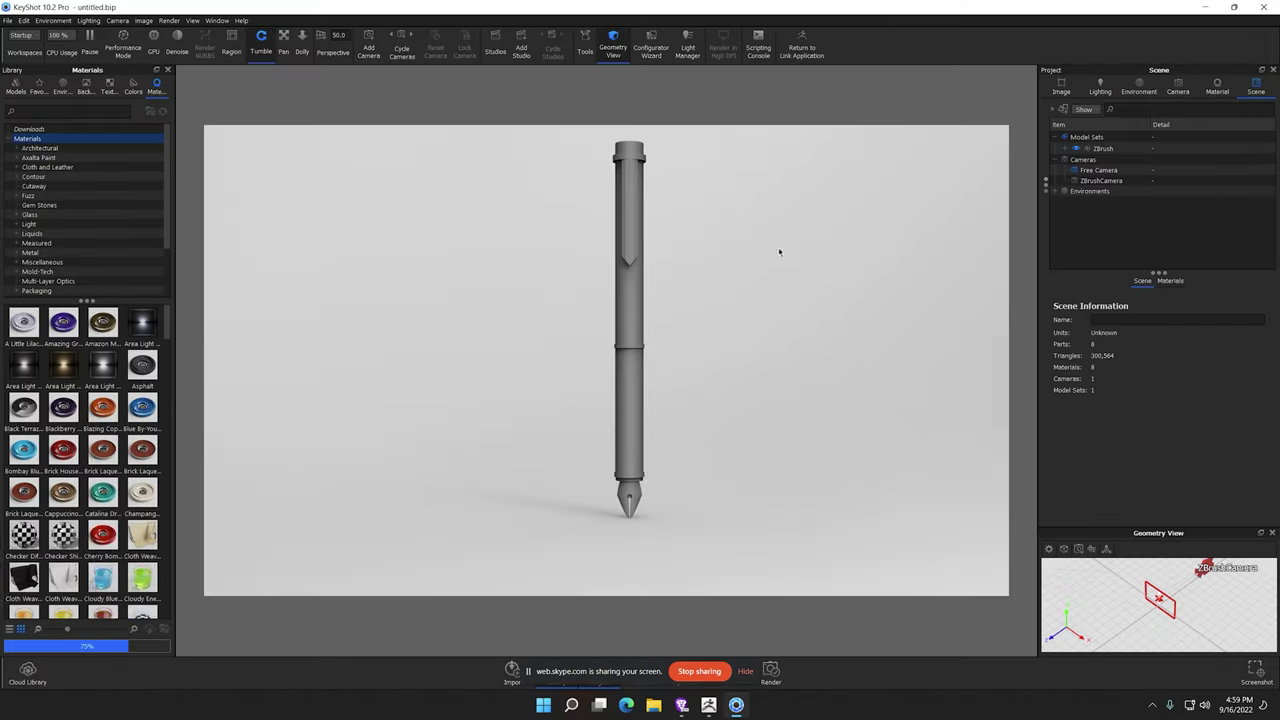
# Apply a black material to the barrel, polished metal to the nib and an anodized material to the pen.
pyautogui.scroll(-2, 54, 275)
pyautogui.scroll(2, 54, 260)
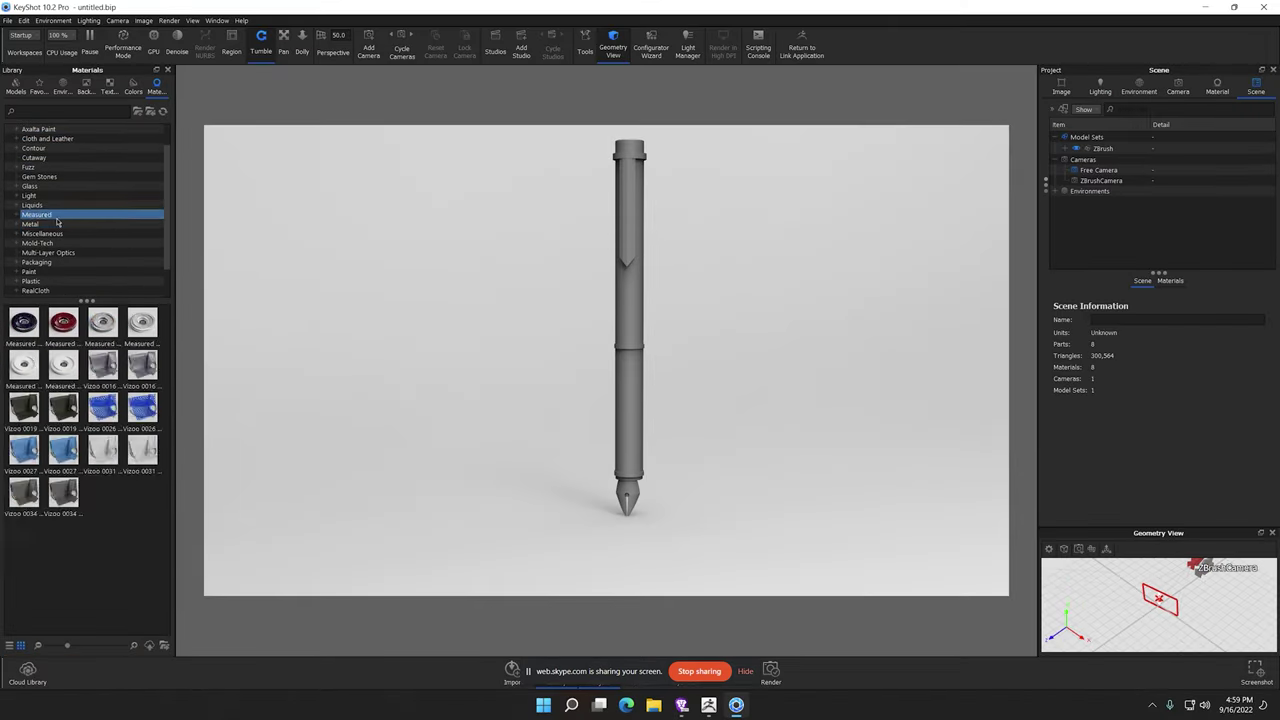
pyautogui.click(30, 224)
pyautogui.scroll(-5, 122, 548)
pyautogui.scroll(3, 122, 548)
pyautogui.moveTo(24, 355); pyautogui.dragTo(629, 400)
pyautogui.scroll(3, 526, 406)
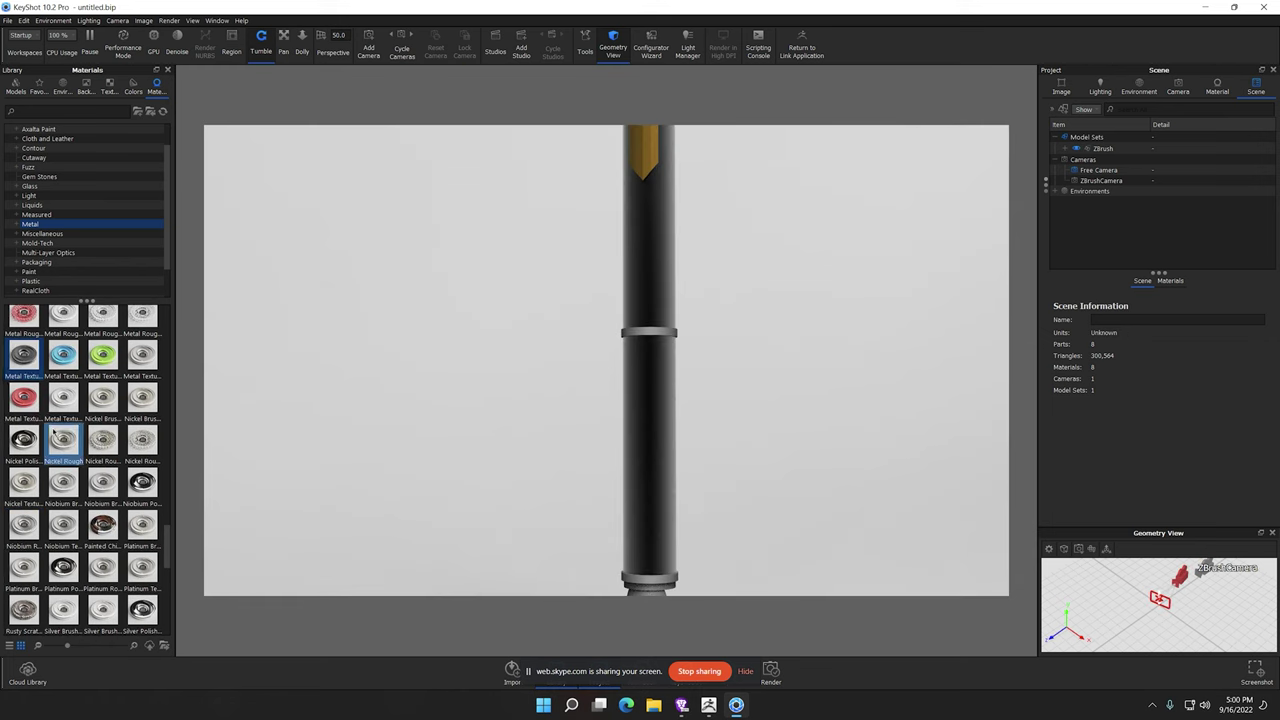
pyautogui.moveTo(24, 355); pyautogui.dragTo(652, 297)
pyautogui.scroll(-3, 767, 389)
pyautogui.scroll(3, 85, 450)
pyautogui.moveTo(63, 398); pyautogui.dragTo(628, 320)
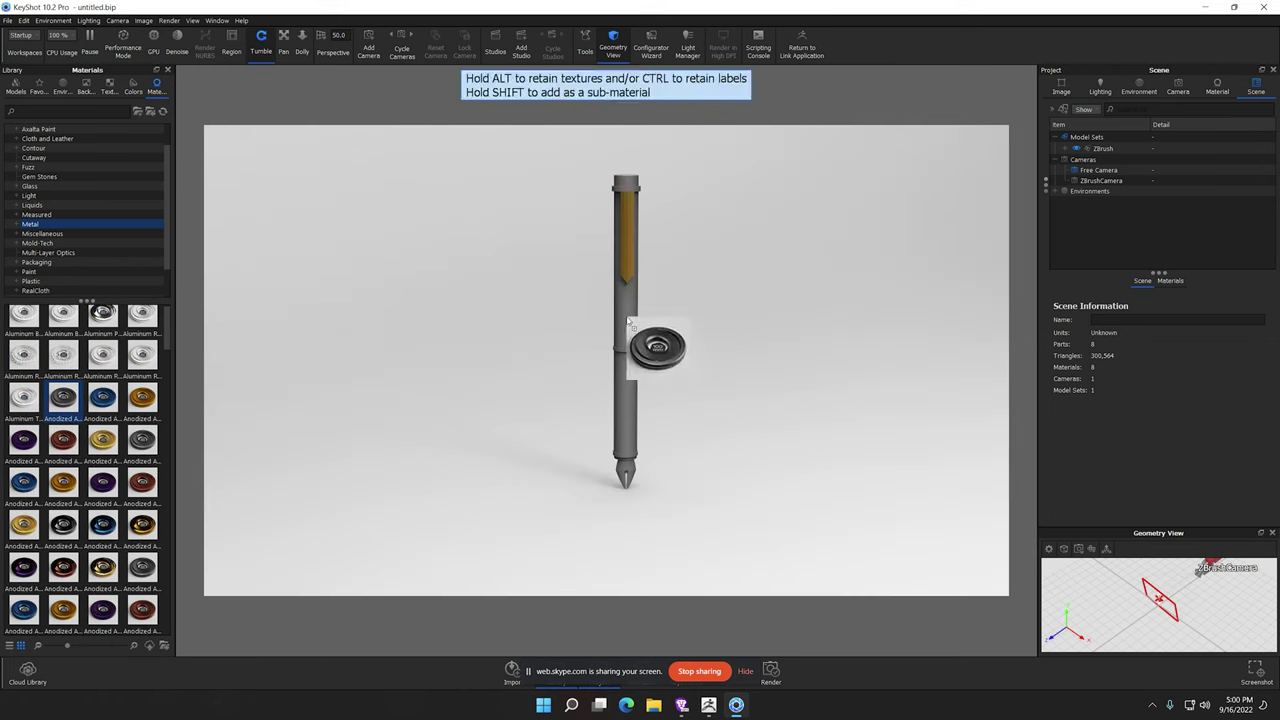
# Light the pen with rotated Canada Montreal Flat at brightness 1.37 on a plain background, and gild the rings with 24K Gold.
pyautogui.click(62, 88)
pyautogui.moveTo(122, 330)
pyautogui.mouseDown()
pyautogui.moveTo(600, 350)
pyautogui.moveTo(291, 63)
pyautogui.moveTo(640, 300)
pyautogui.mouseUp()
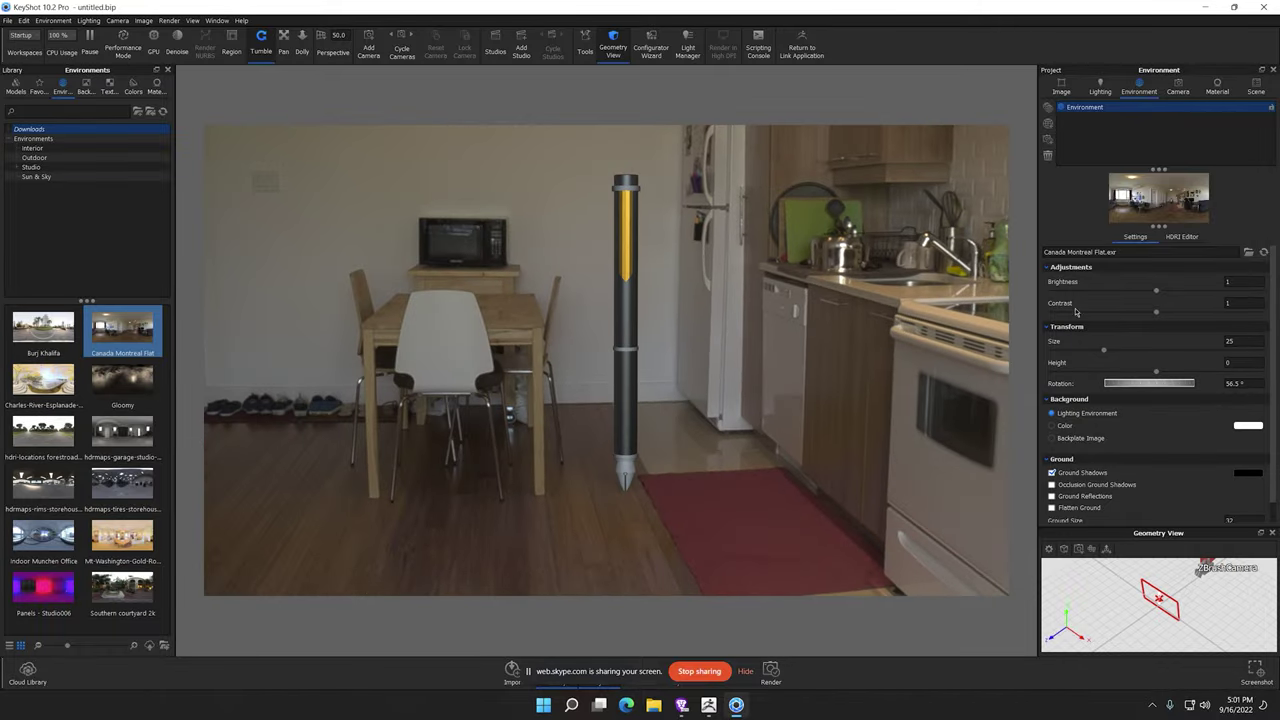
pyautogui.moveTo(1156, 290); pyautogui.dragTo(1194, 290)
pyautogui.moveTo(1156, 313); pyautogui.dragTo(1174, 313)
pyautogui.click(1051, 425)
pyautogui.click(156, 88)
pyautogui.moveTo(23, 318); pyautogui.dragTo(290, 272)
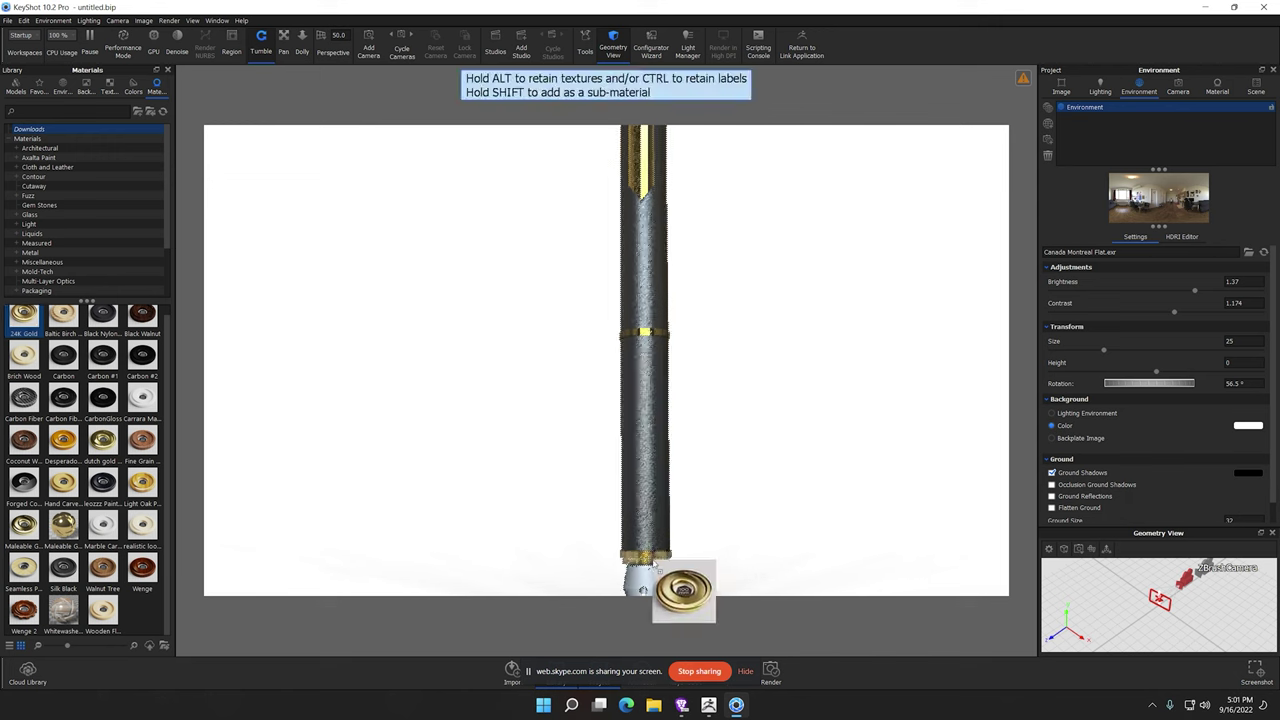
# Apply a material to the pen body and Aluminum Polished metal to the nib.
pyautogui.moveTo(569, 506); pyautogui.dragTo(689, 511)
pyautogui.click(40, 148)
pyautogui.click(30, 252)
pyautogui.moveTo(102, 322); pyautogui.dragTo(636, 545)
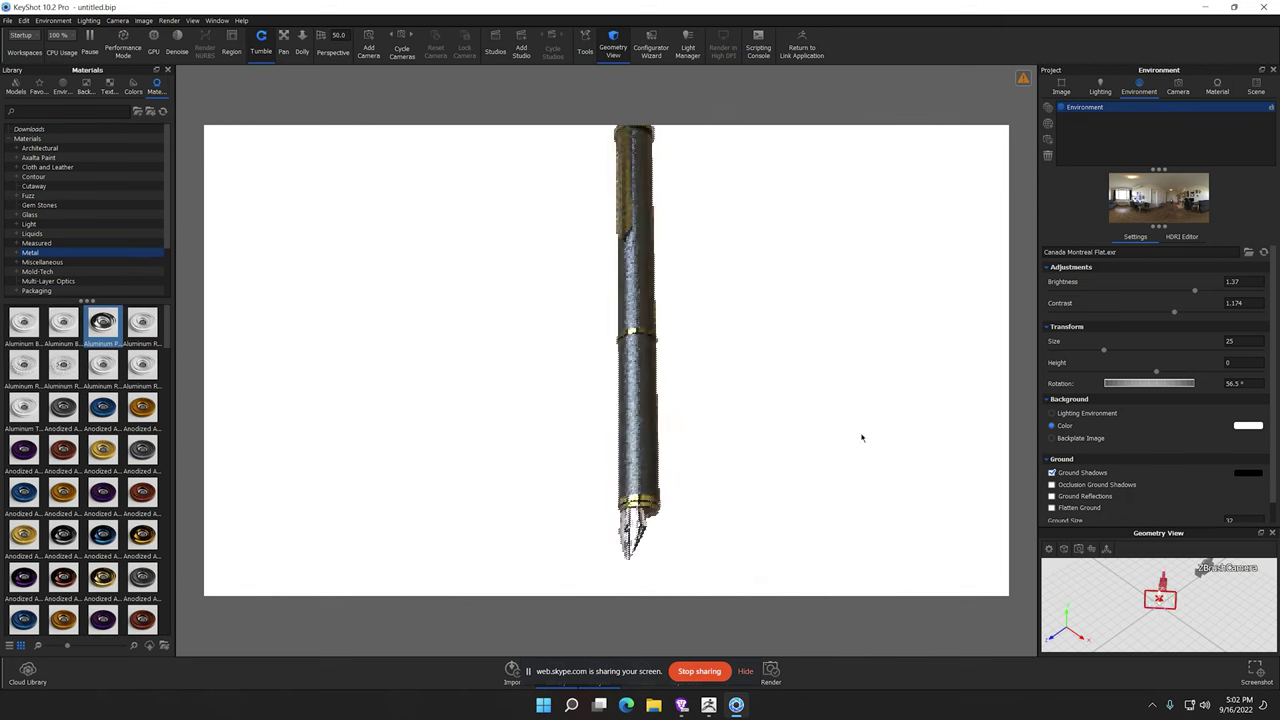
pyautogui.scroll(3, 741, 207)
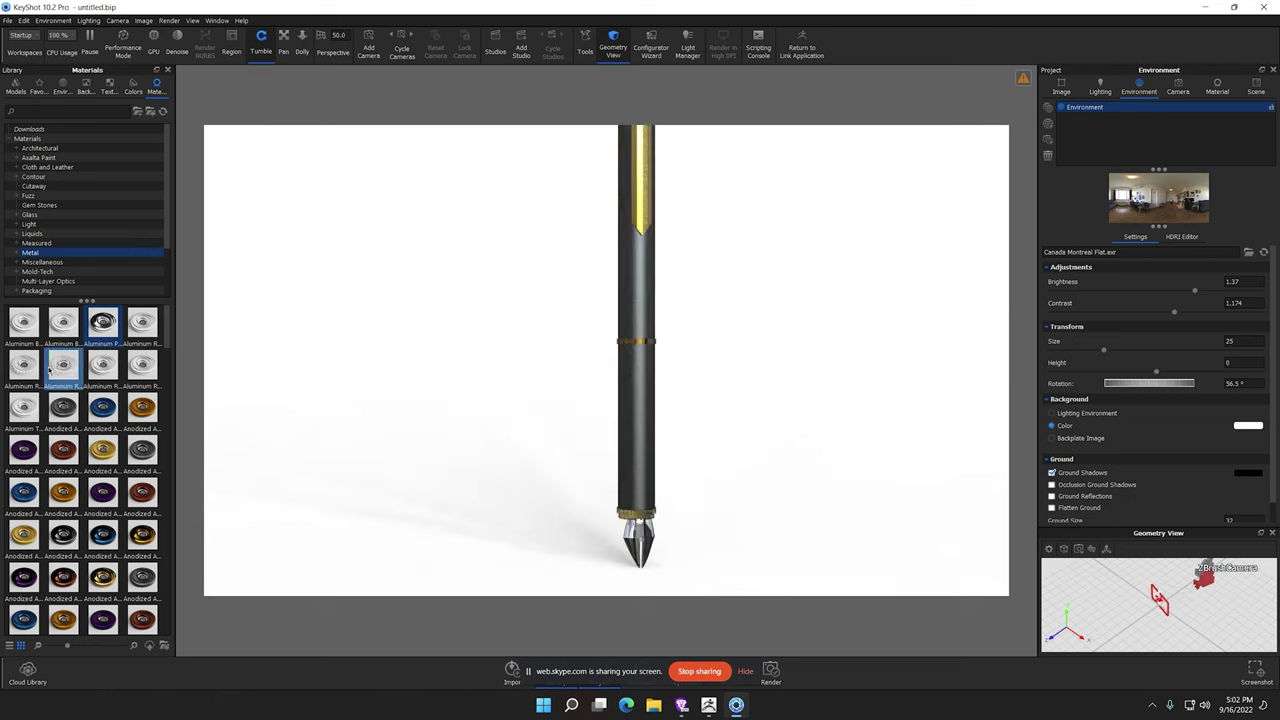
pyautogui.scroll(-3, 48, 370)
pyautogui.moveTo(62, 407); pyautogui.dragTo(660, 490)
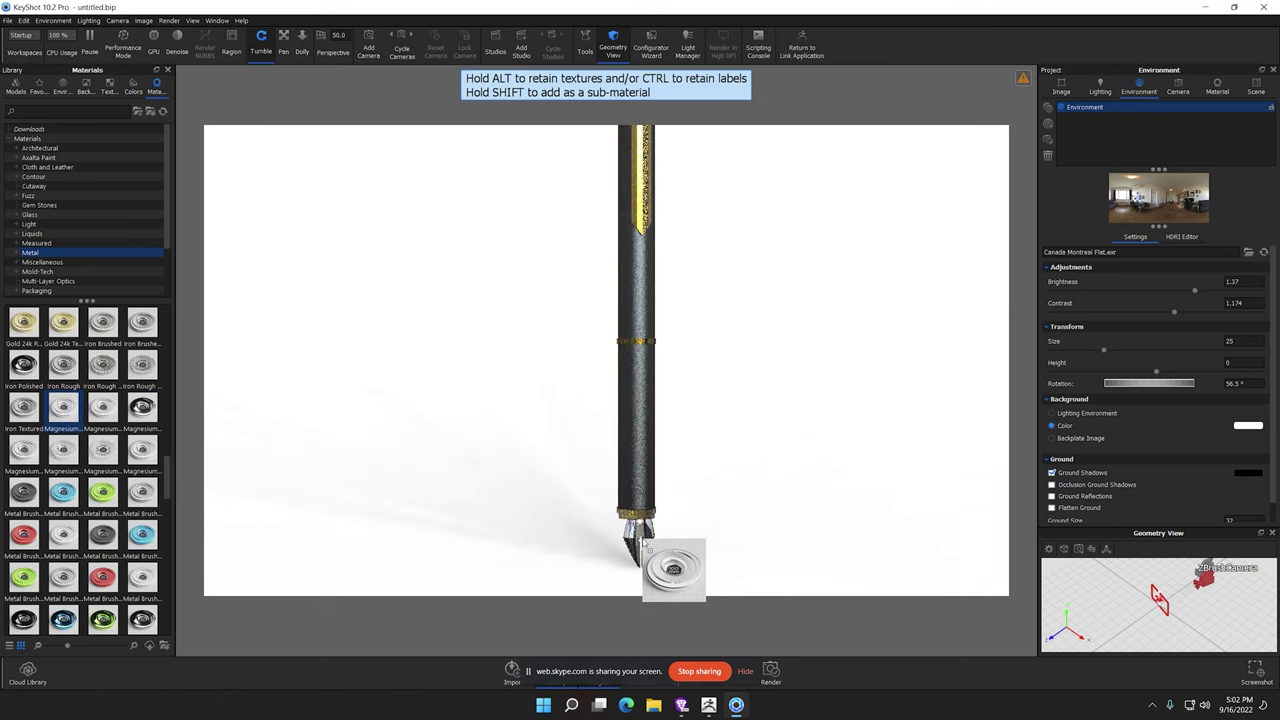
pyautogui.scroll(-3, 759, 455)
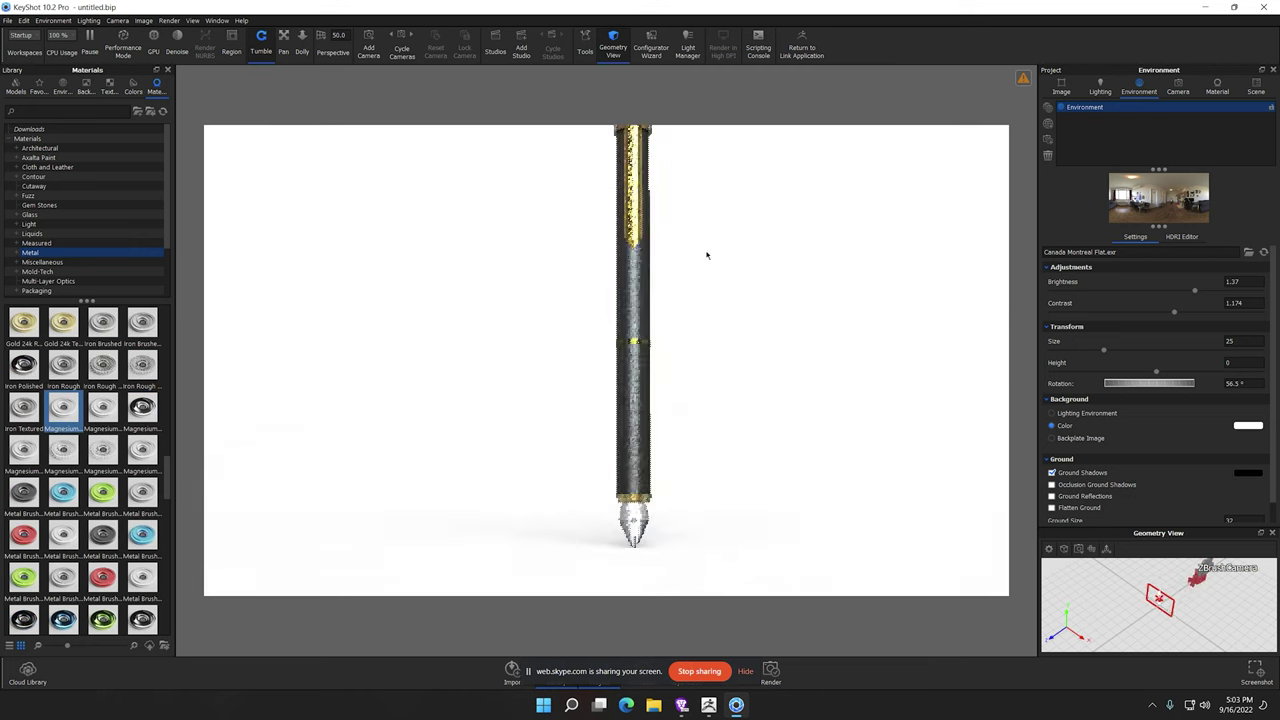
pyautogui.scroll(-3, 735, 278)
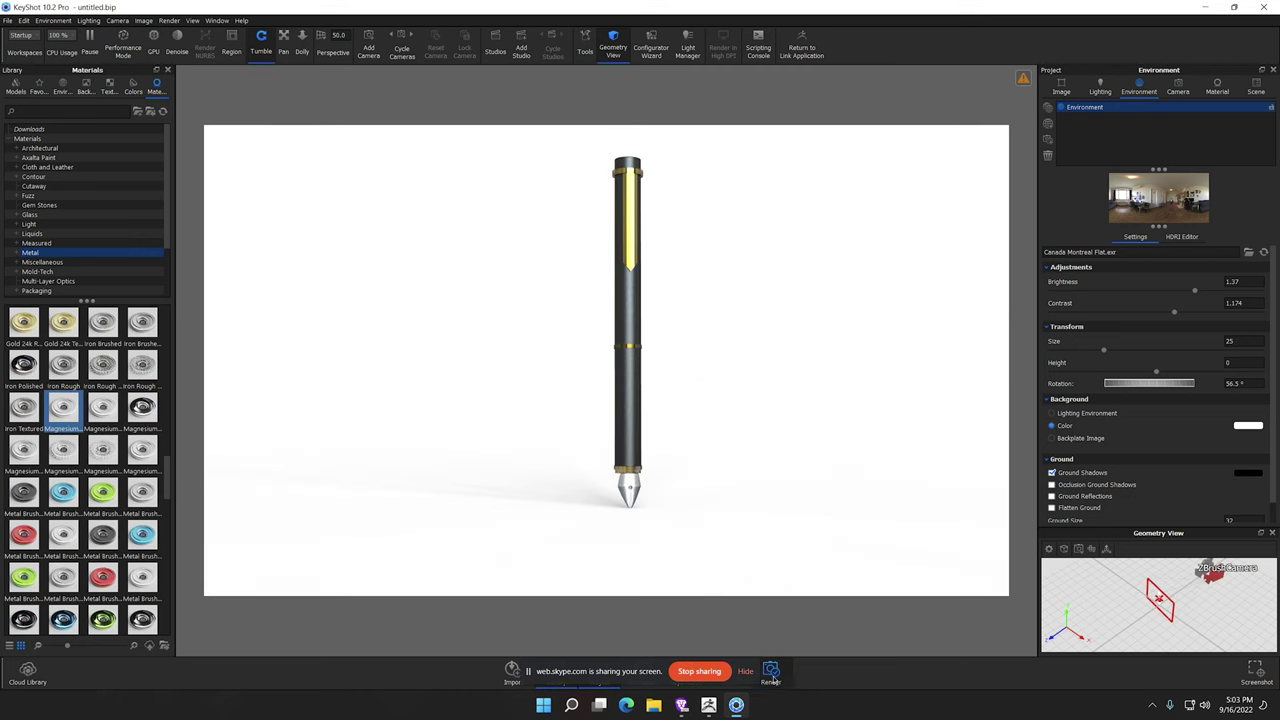
# Save the scene as pen.bip and start a still render at 7680 × 4494 px.
pyautogui.click(771, 675)
pyautogui.press('Escape')
pyautogui.click(8, 20)
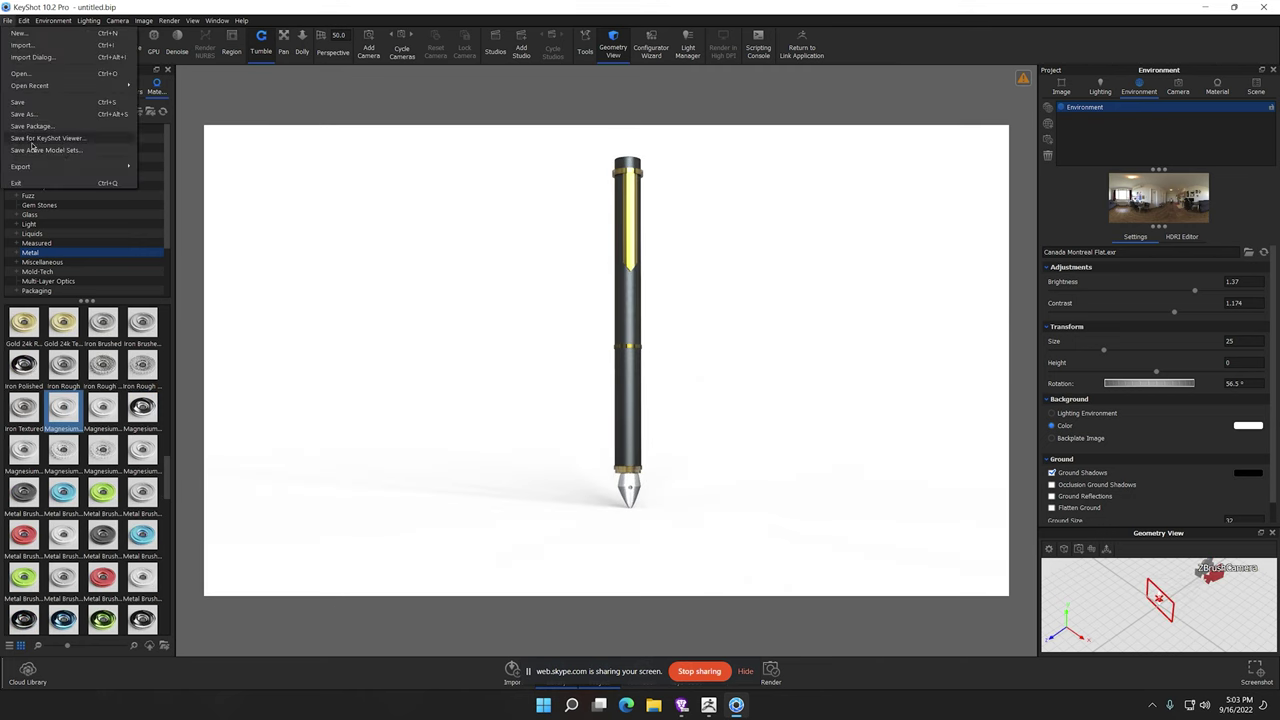
pyautogui.click(17, 101)
pyautogui.doubleClick(477, 229)
pyautogui.click(771, 675)
pyautogui.click(869, 532)
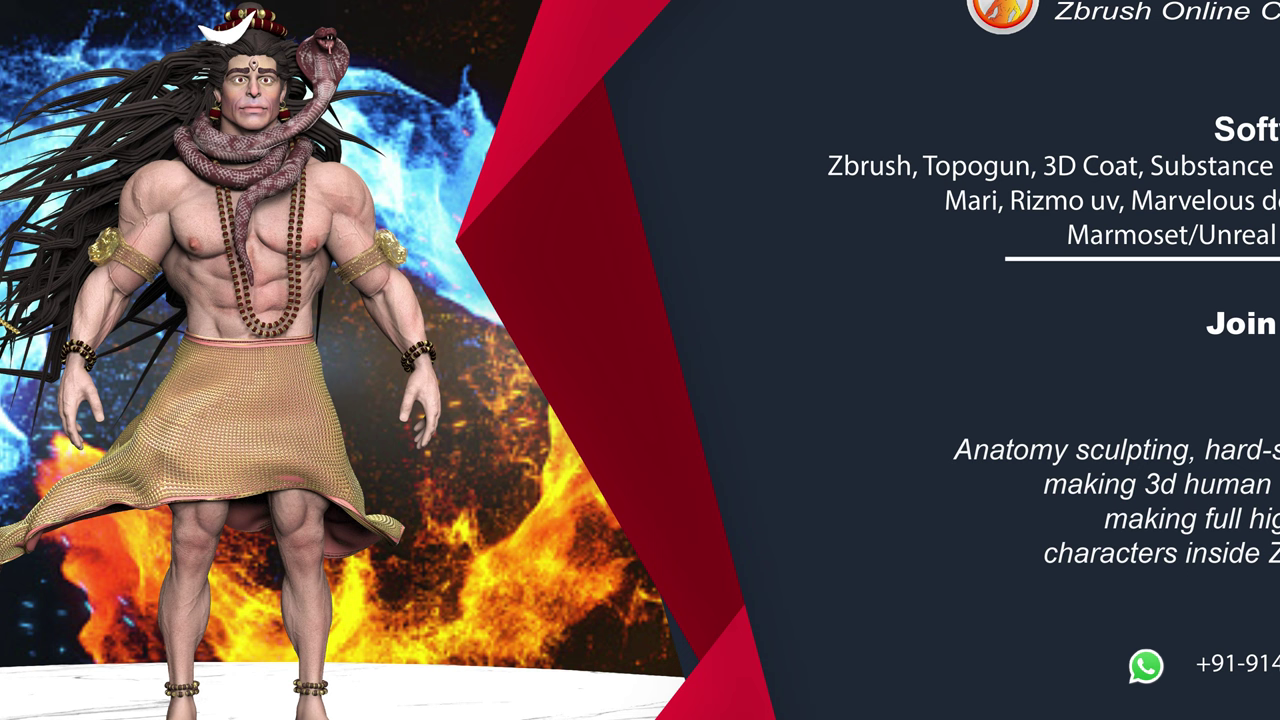